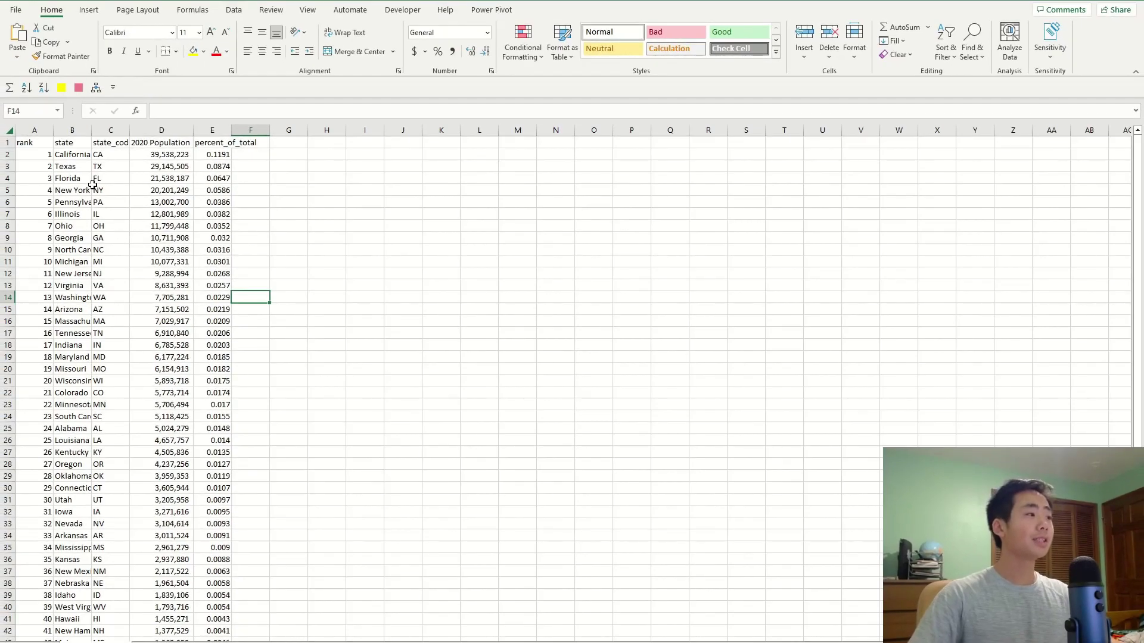
pyautogui.click(159, 297)
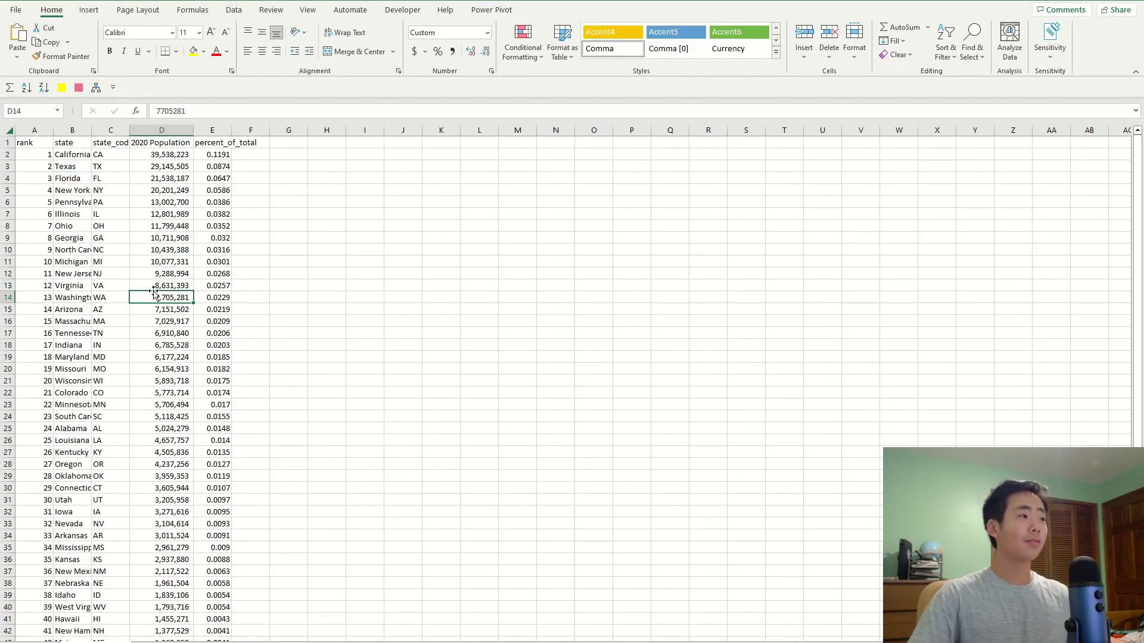
pyautogui.click(166, 225)
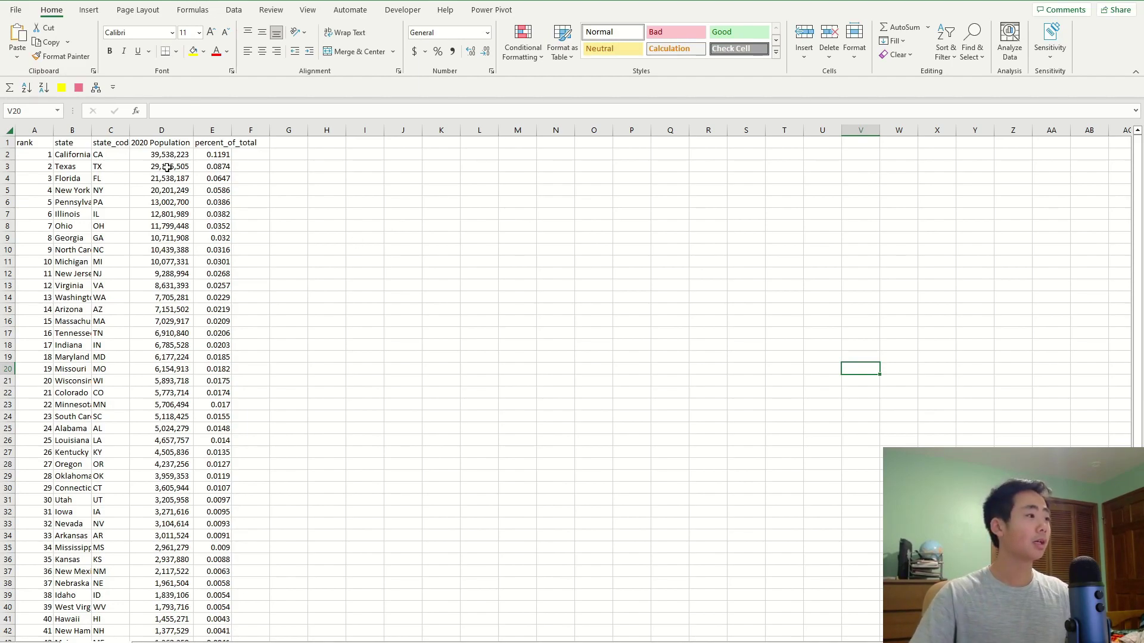
# Insert a Filled Map chart from the state and 2020 Population columns and place it beside the data.
pyautogui.click(82, 132)
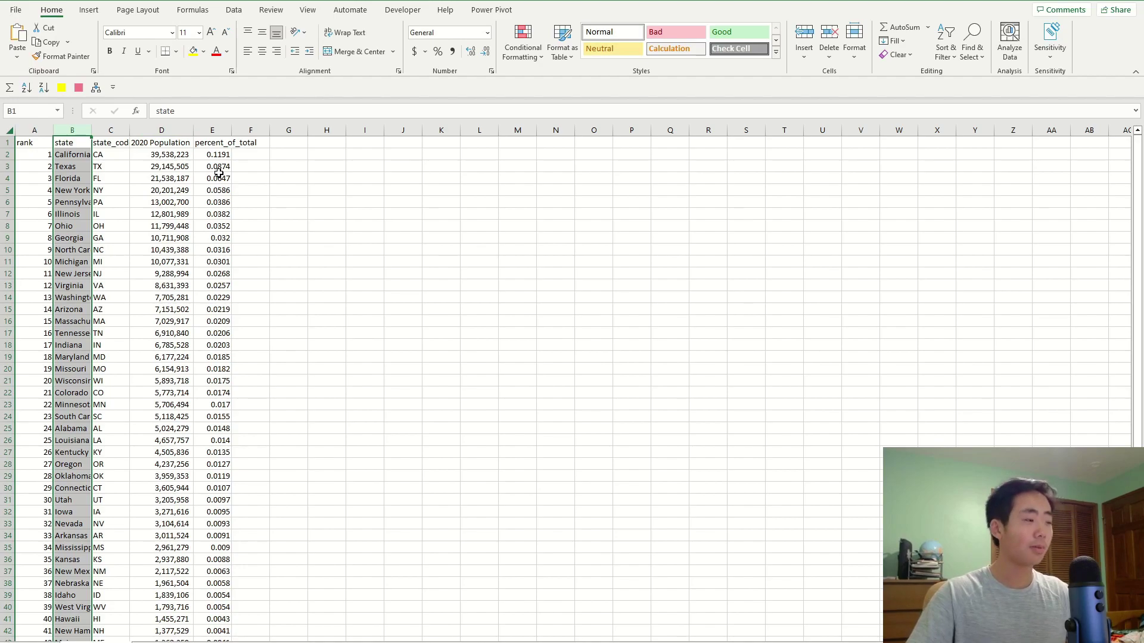
pyautogui.keyDown('ctrl'); pyautogui.click(144, 130); pyautogui.keyUp('ctrl')
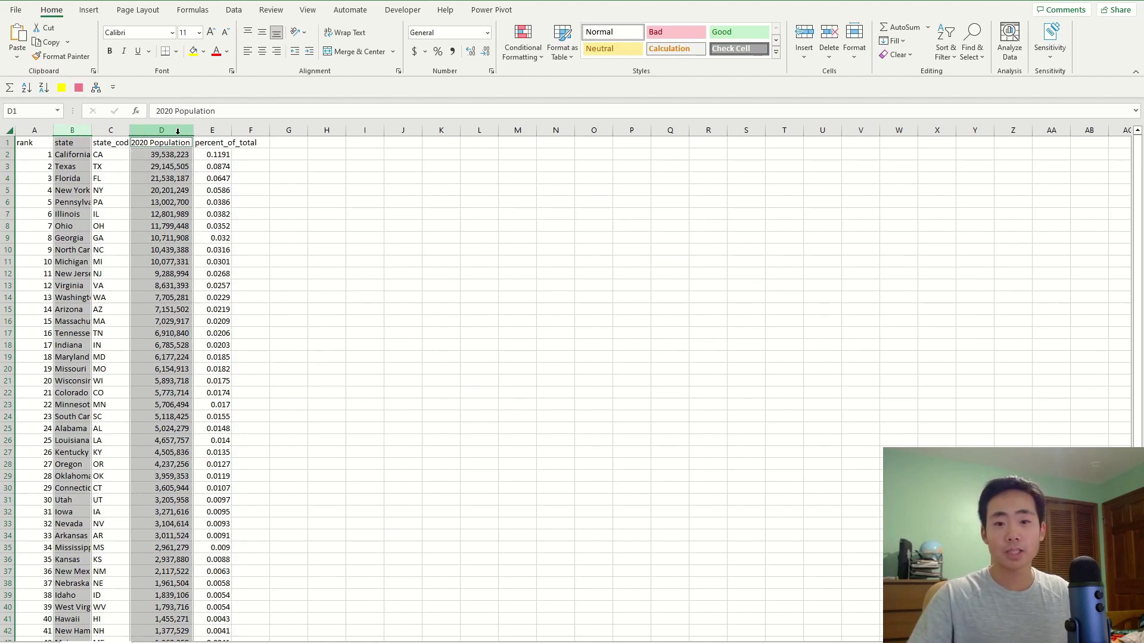
pyautogui.click(91, 11)
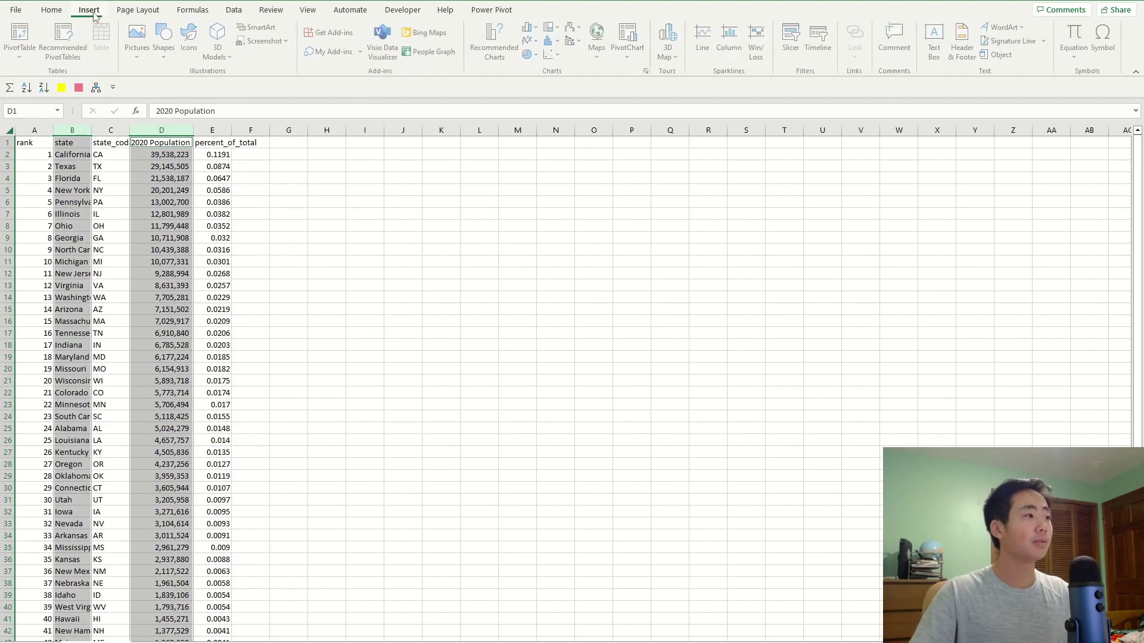
pyautogui.click(600, 56)
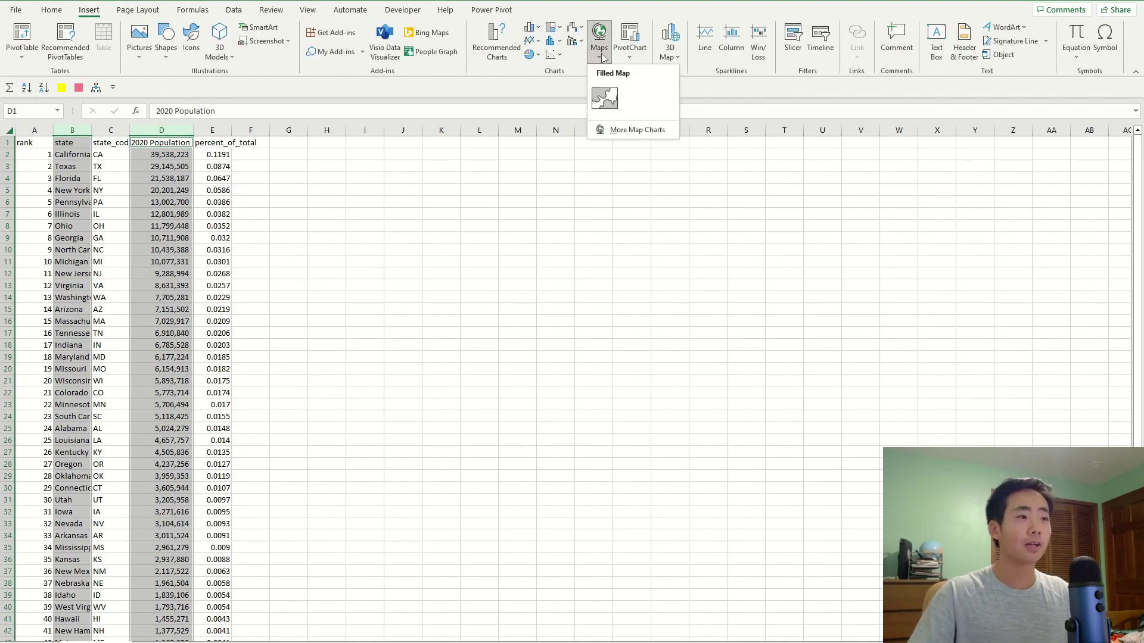
pyautogui.click(602, 100)
pyautogui.moveTo(623, 319); pyautogui.dragTo(629, 257)
# Replace the map chart's placeholder title with "2020 Population in the US".
pyautogui.doubleClick(586, 254)
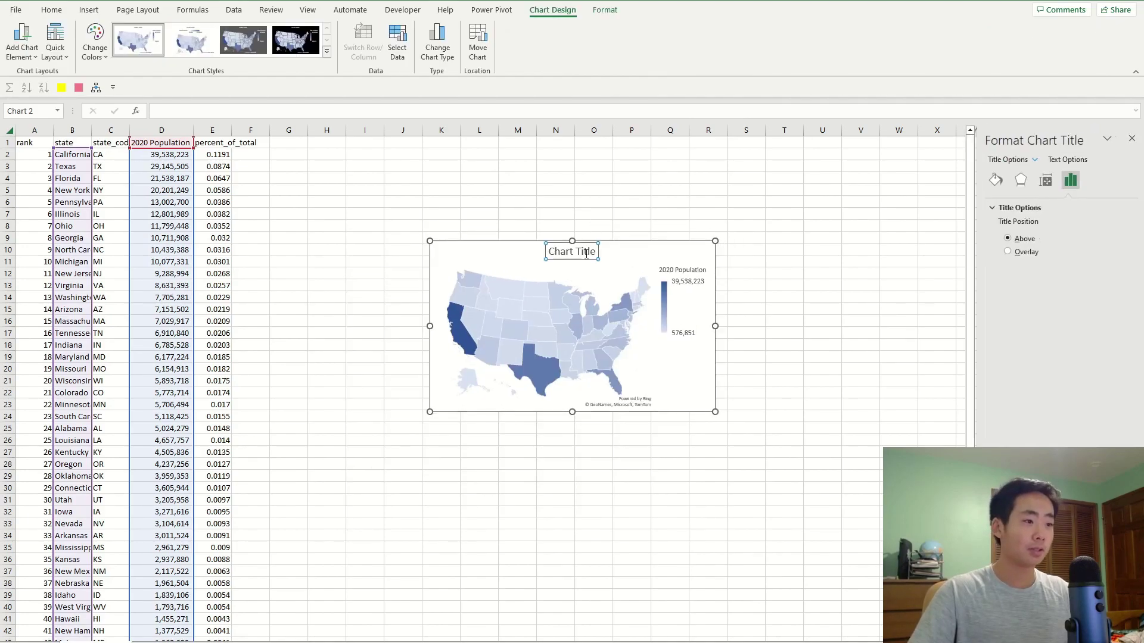
pyautogui.doubleClick(587, 254)
pyautogui.press('BackSpace')
pyautogui.press('BackSpace')
pyautogui.press('BackSpace')
pyautogui.press('BackSpace')
pyautogui.press('BackSpace')
pyautogui.press('BackSpace')
pyautogui.press('BackSpace')
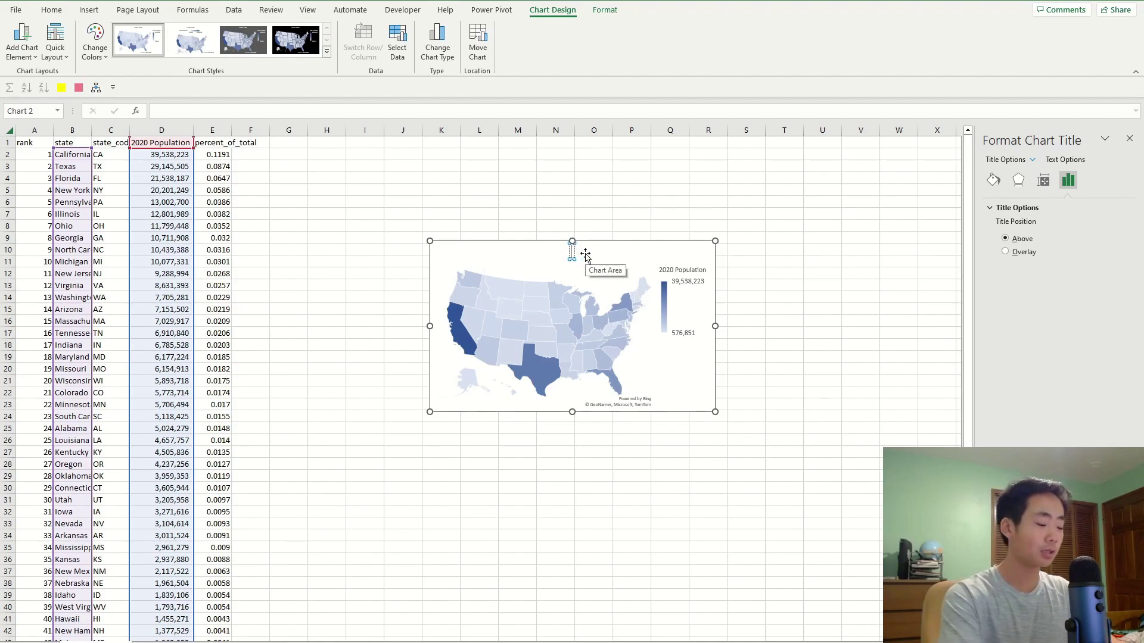
pyautogui.write('2020 Population in the US')
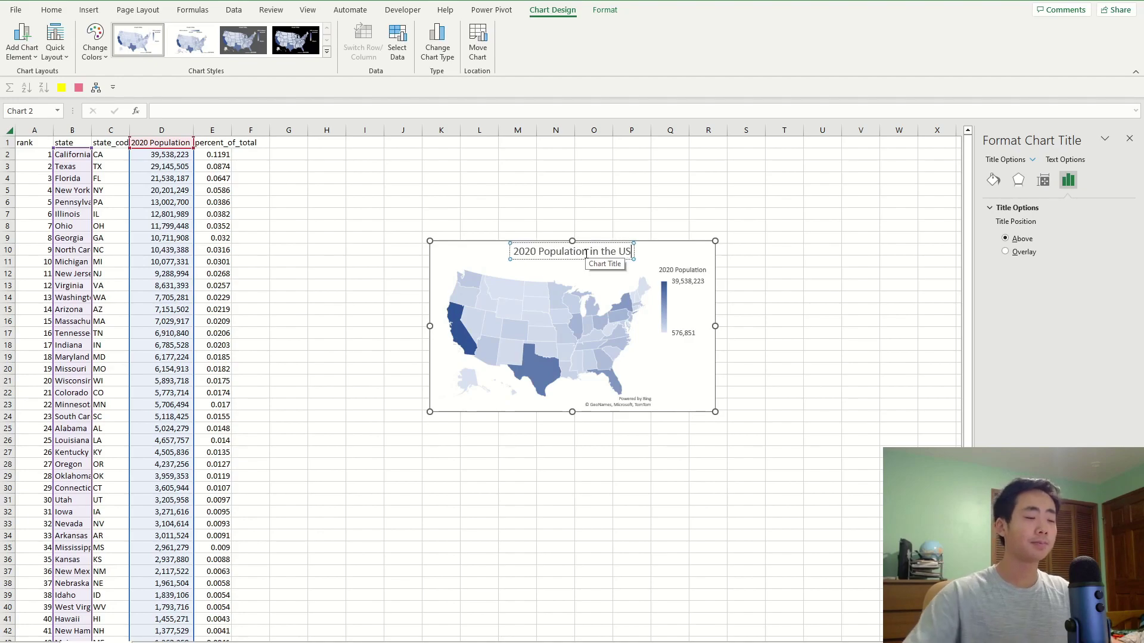
pyautogui.click(921, 355)
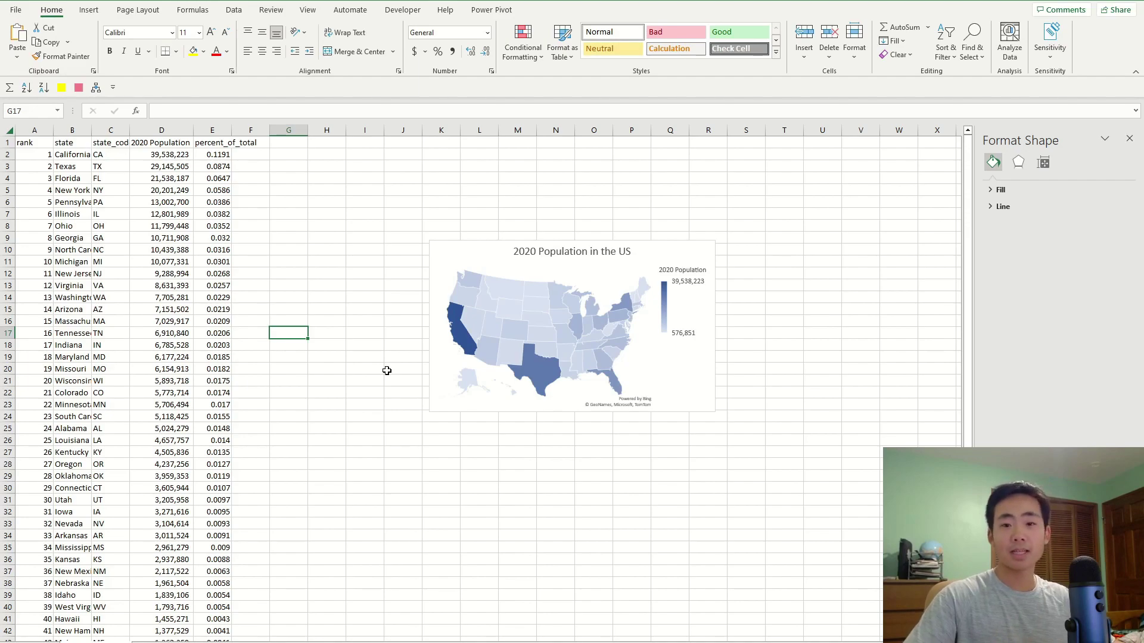
# Copy the whole state population dataset, including its headers, into a new worksheet starting at cell A1.
pyautogui.click(46, 154)
pyautogui.hotkey('ctrl', 'shift', 'Down')
pyautogui.hotkey('ctrl', 'shift', 'Right')
pyautogui.hotkey('ctrl', 'c')
pyautogui.click(263, 463)
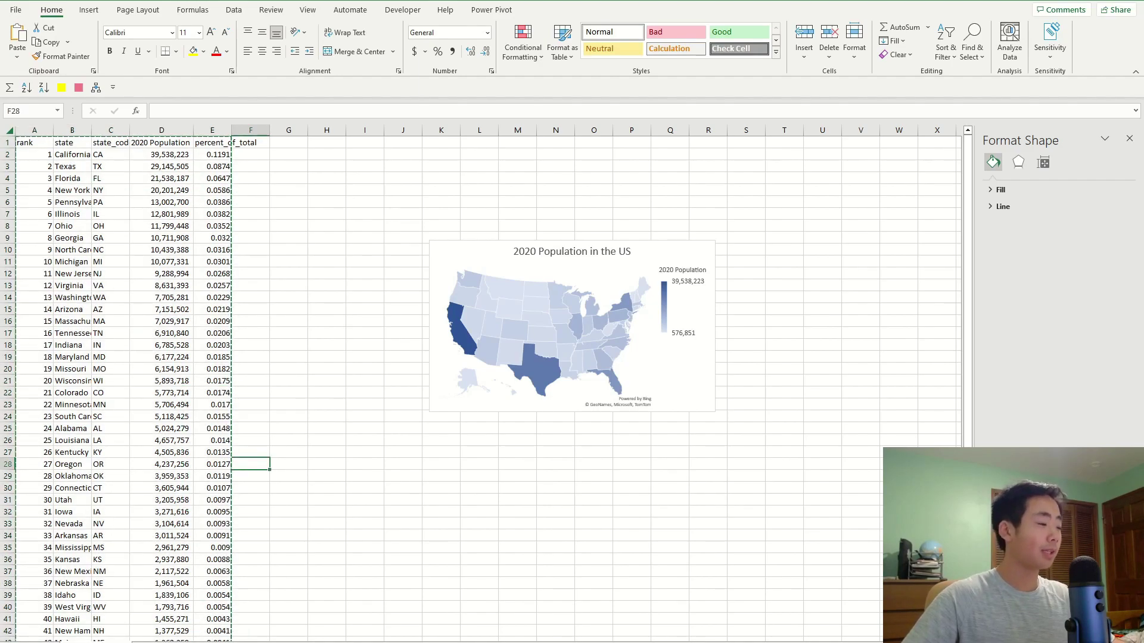
pyautogui.hotkey('shift', 'F11')
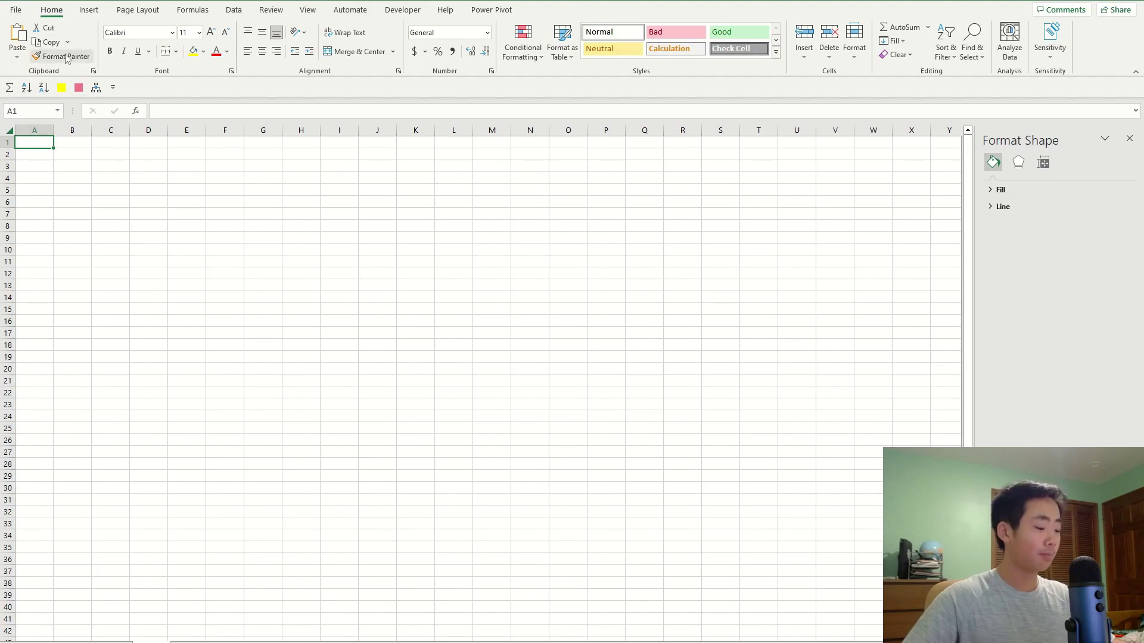
pyautogui.hotkey('ctrl', 'v')
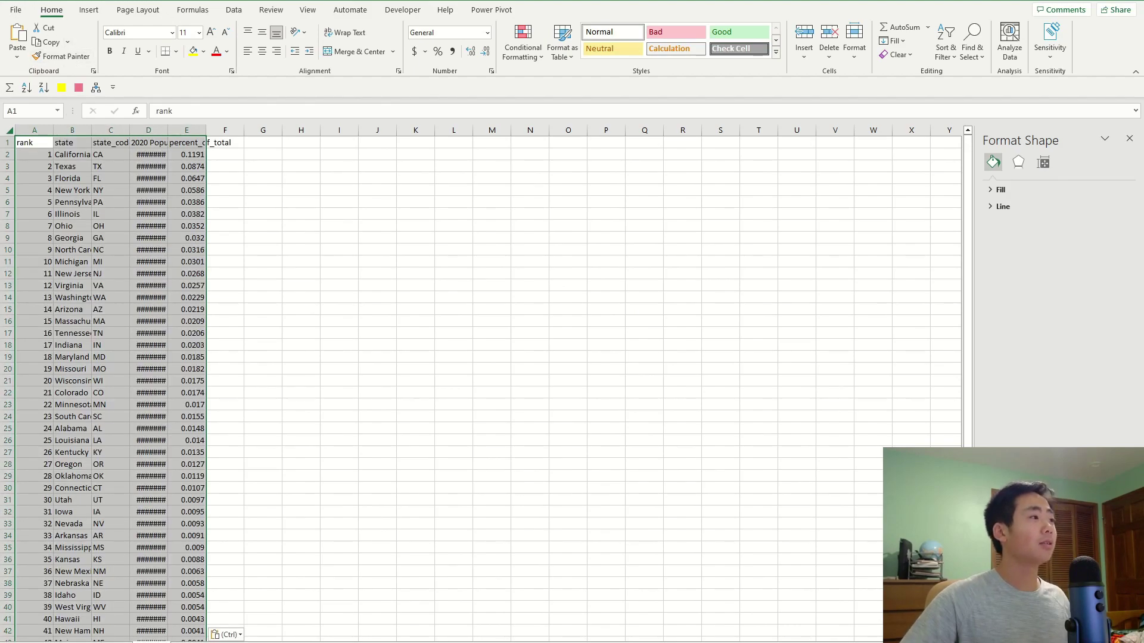
# Convert the copied range A1:E52 into a table with headers.
pyautogui.click(89, 10)
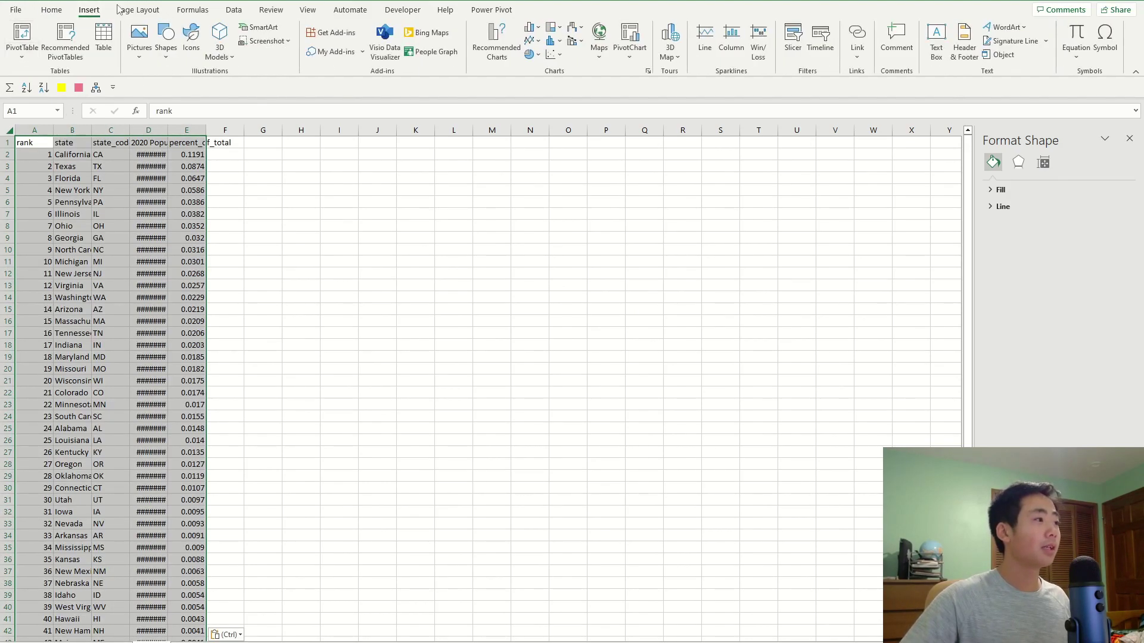
pyautogui.click(104, 37)
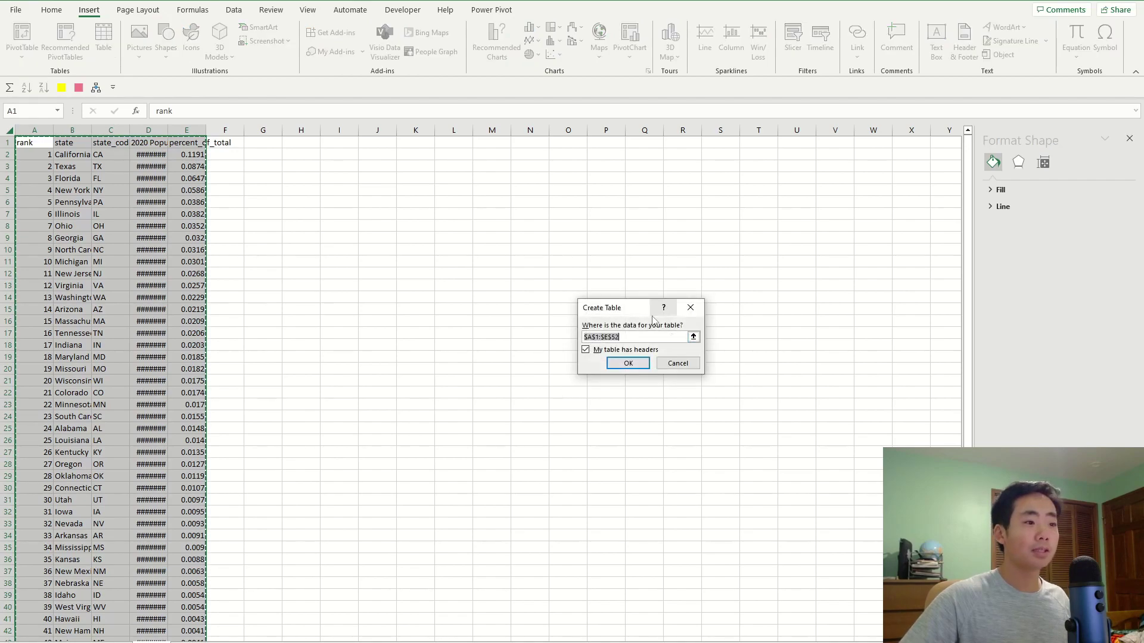
pyautogui.moveTo(633, 351); pyautogui.dragTo(556, 277)
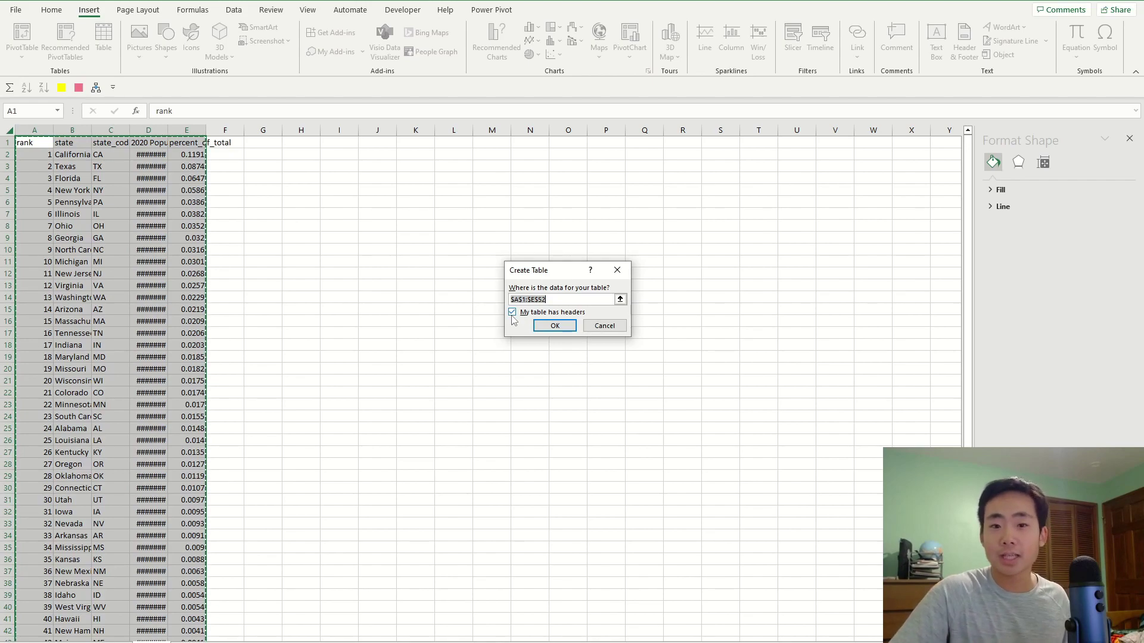
pyautogui.click(549, 328)
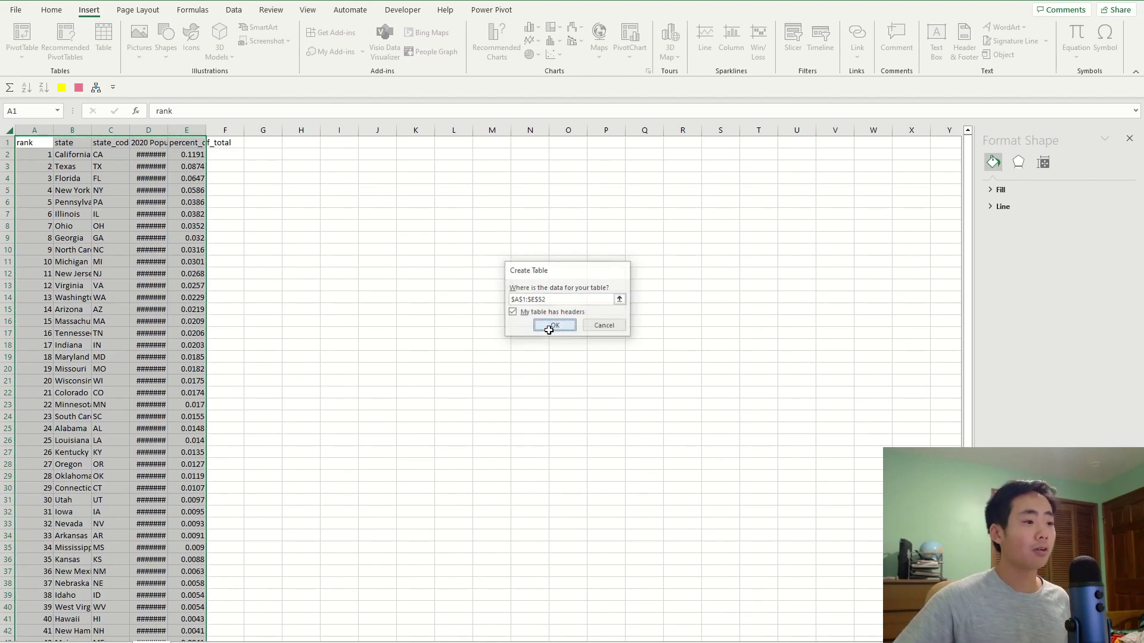
pyautogui.click(390, 262)
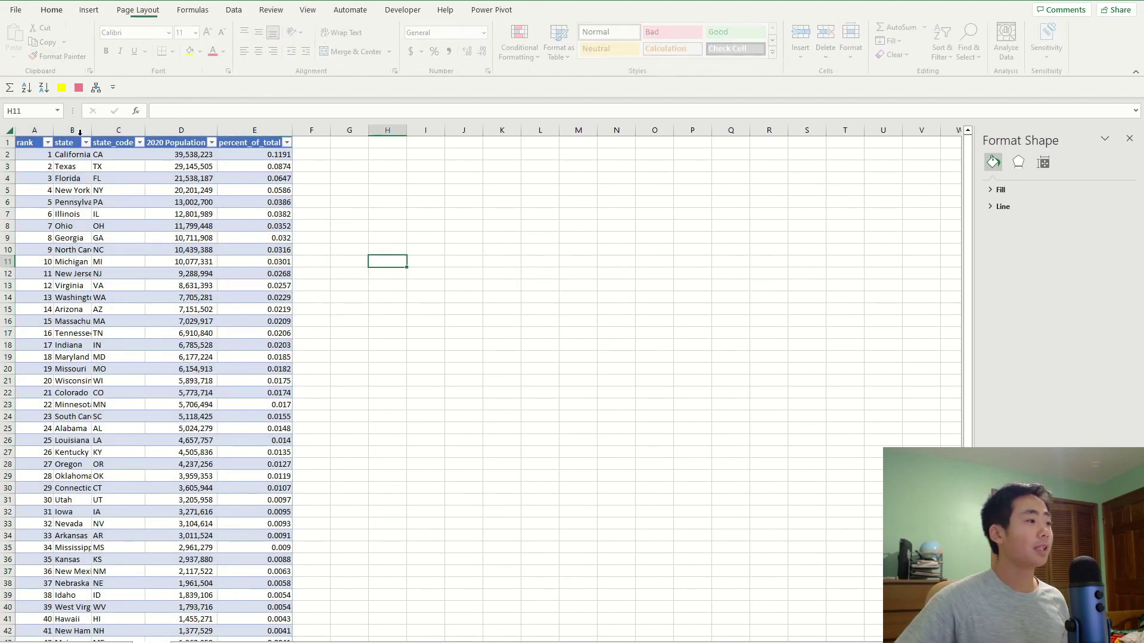
pyautogui.click(36, 141)
pyautogui.click(47, 143)
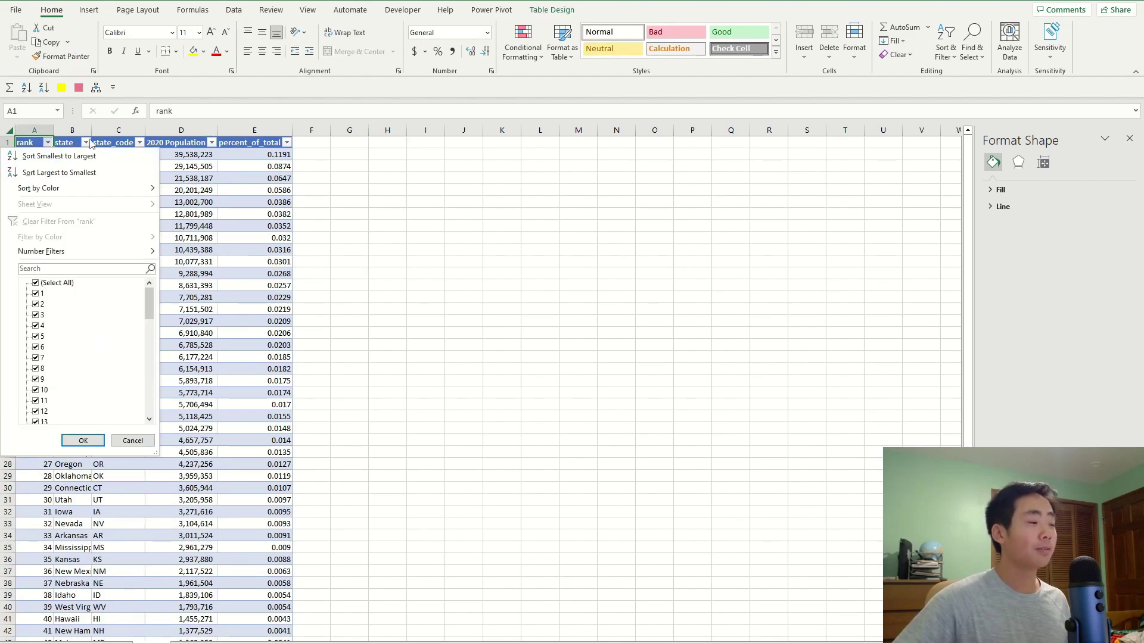
pyautogui.click(180, 145)
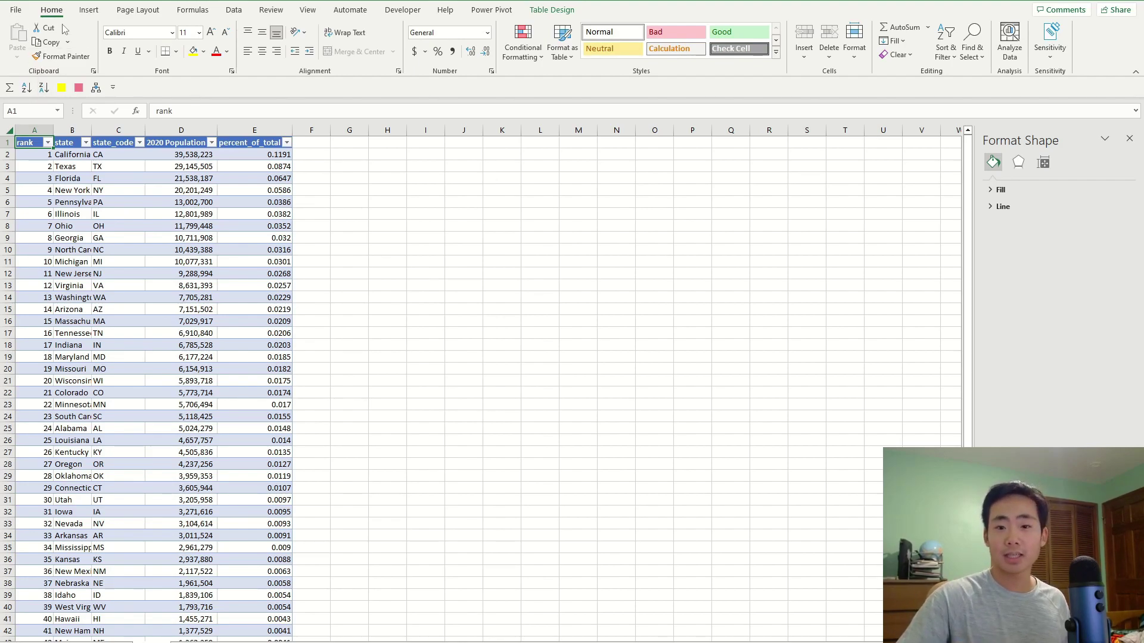
pyautogui.click(119, 190)
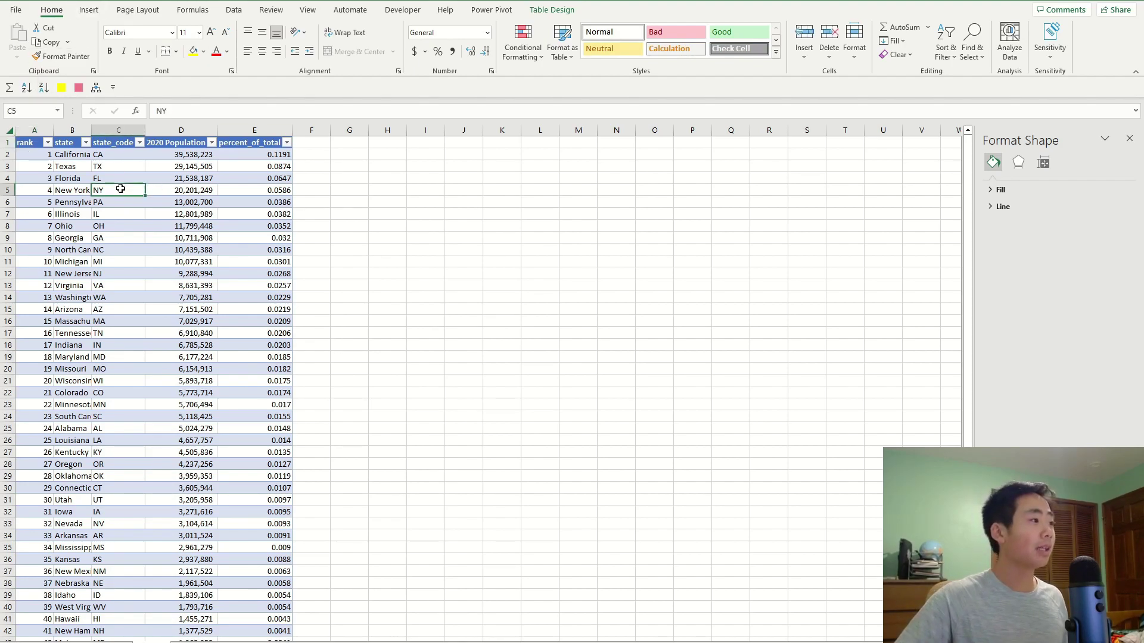
# Insert a Filled Map chart from the table's state and 2020 Population columns and move it clear of the table.
pyautogui.click(76, 127)
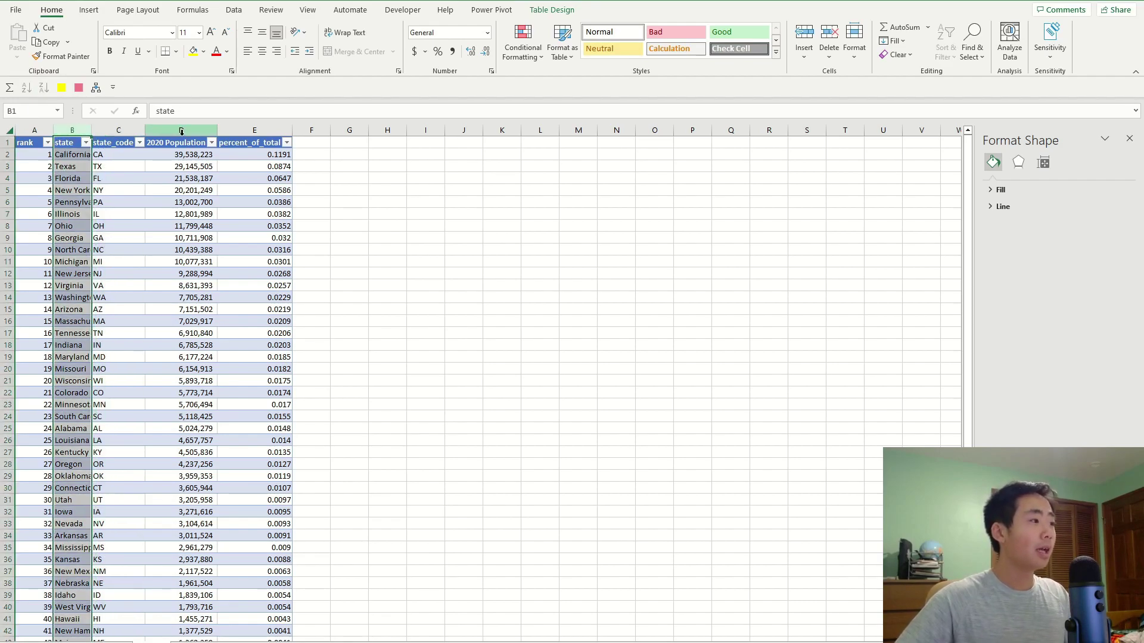
pyautogui.keyDown('ctrl'); pyautogui.click(179, 130); pyautogui.keyUp('ctrl')
pyautogui.click(89, 10)
pyautogui.click(599, 41)
pyautogui.click(605, 97)
pyautogui.moveTo(577, 325); pyautogui.dragTo(679, 289)
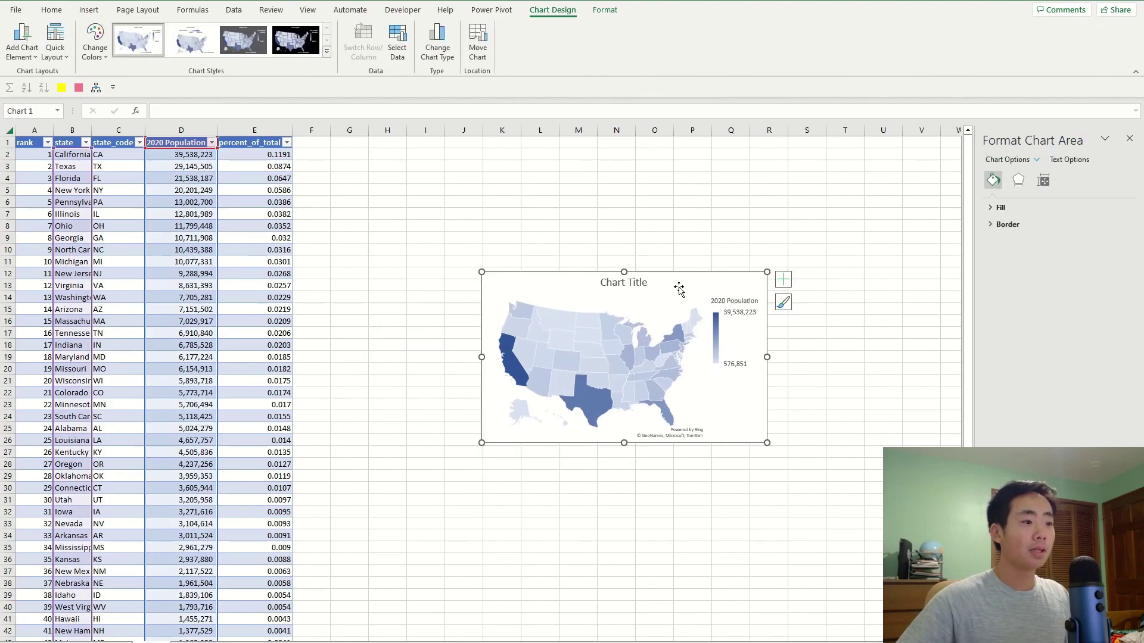
# Change the new map chart's title to "2020 Population in US".
pyautogui.click(630, 283)
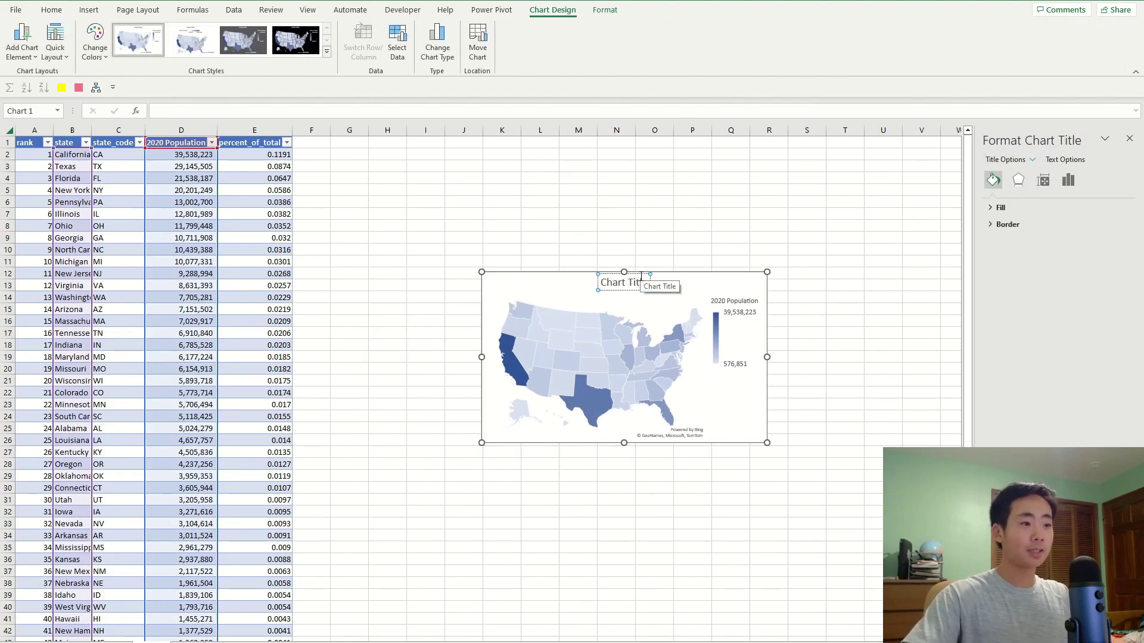
pyautogui.press('BackSpace')
pyautogui.press('BackSpace')
pyautogui.press('BackSpace')
pyautogui.press('BackSpace')
pyautogui.press('BackSpace')
pyautogui.press('BackSpace')
pyautogui.press('BackSpace')
pyautogui.press('BackSpace')
pyautogui.press('BackSpace')
pyautogui.press('BackSpace')
pyautogui.press('BackSpace')
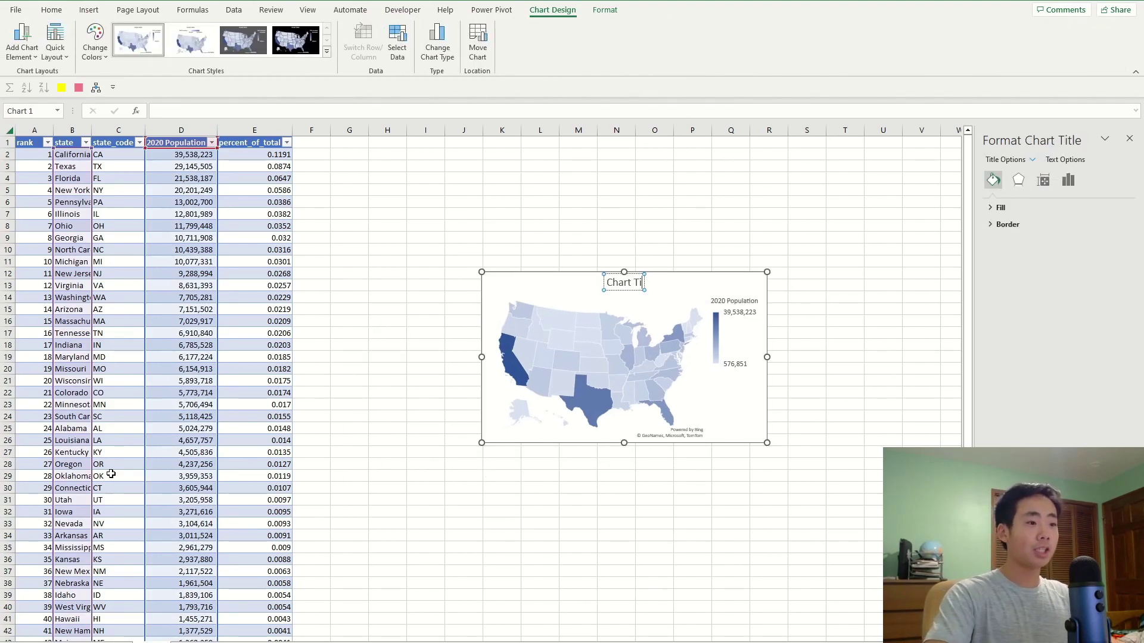
pyautogui.write('2020')
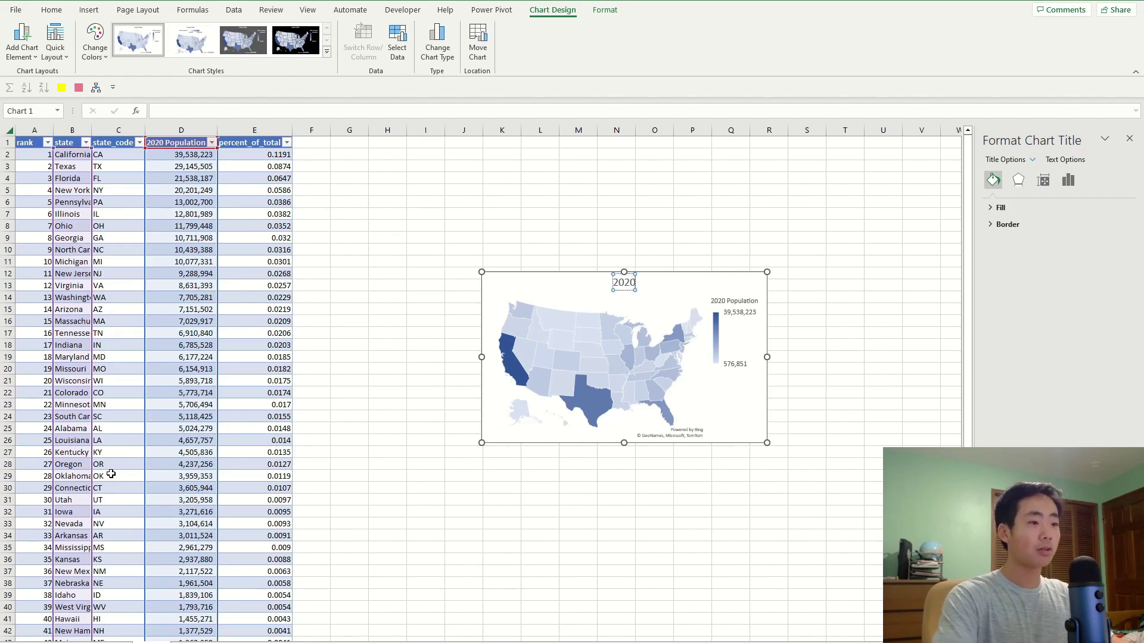
pyautogui.write(' Population in US')
pyautogui.click(447, 443)
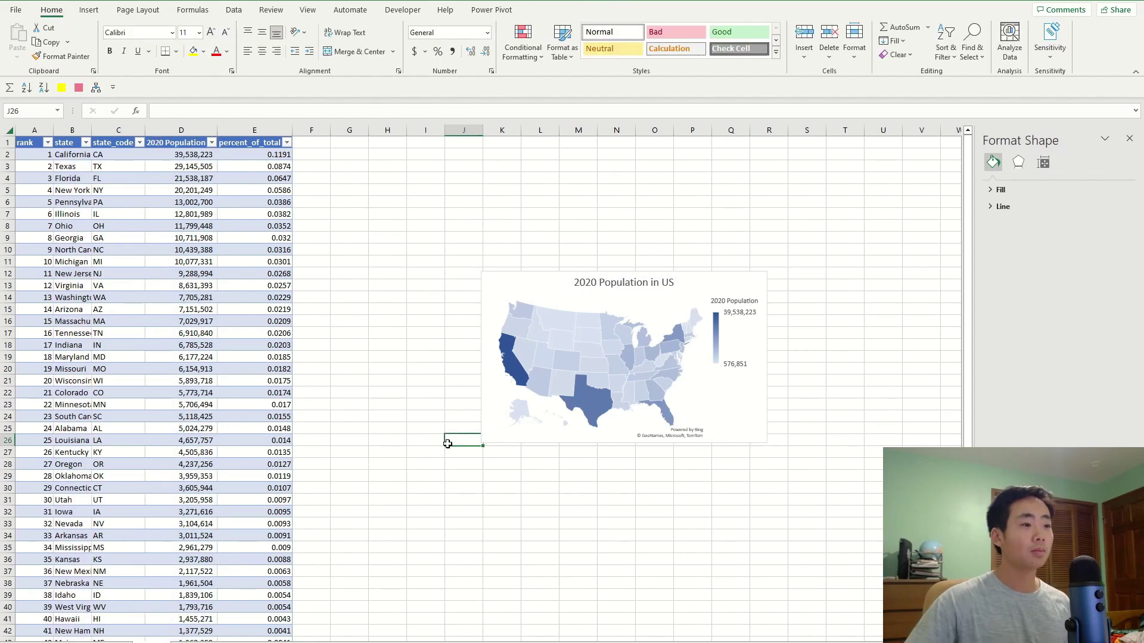
pyautogui.click(521, 289)
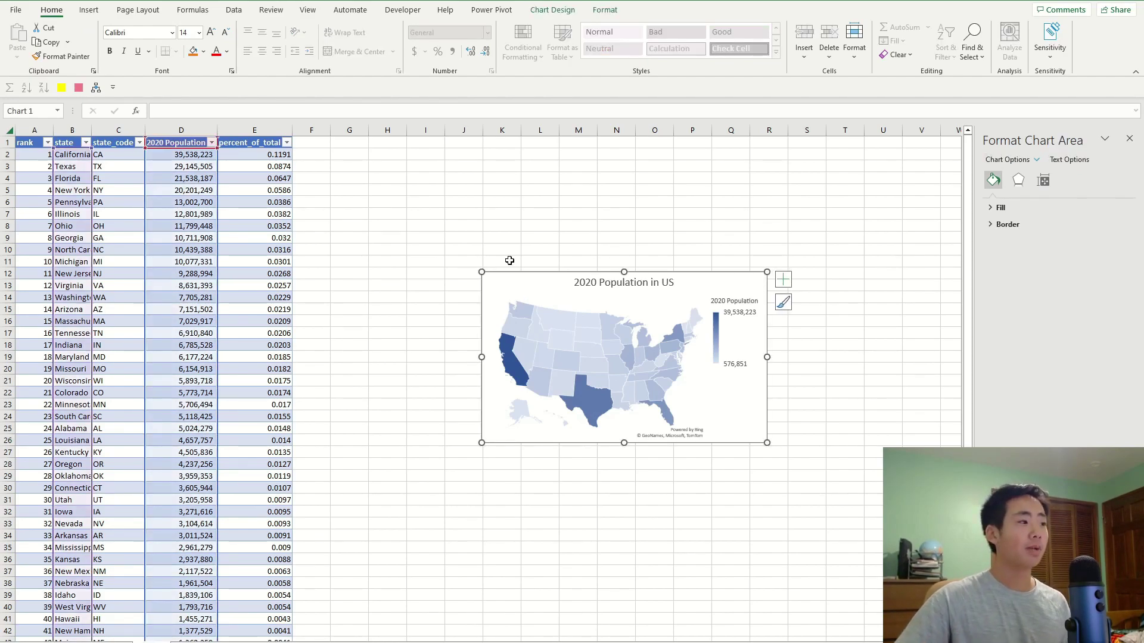
pyautogui.click(379, 258)
# Insert a slicer for the table's state field and place it between the table and the map chart.
pyautogui.click(243, 224)
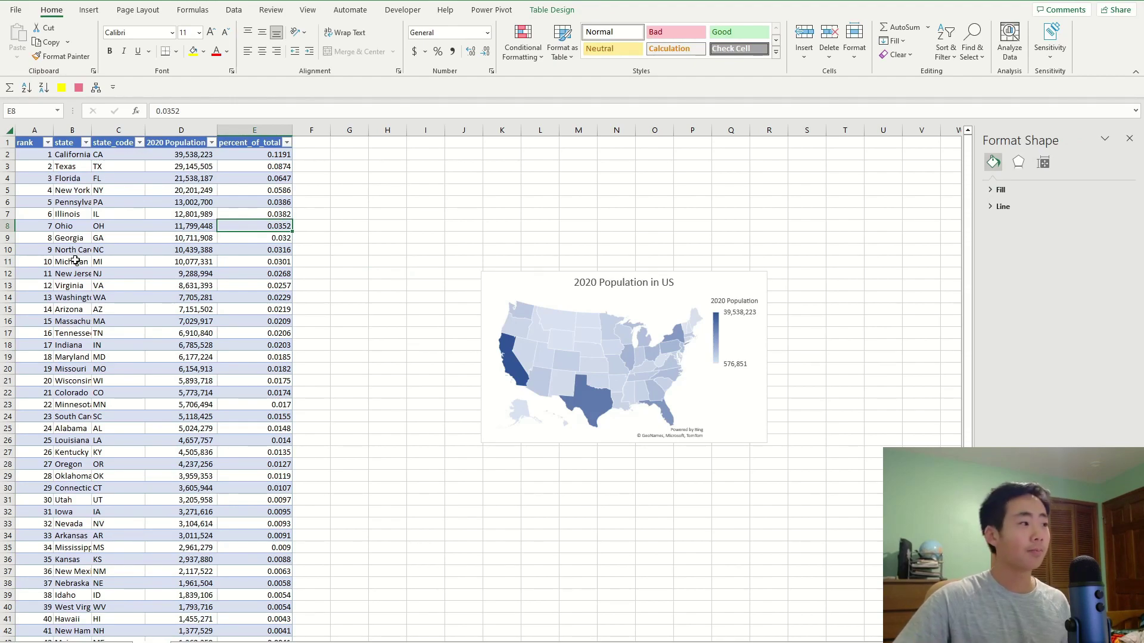
pyautogui.click(89, 11)
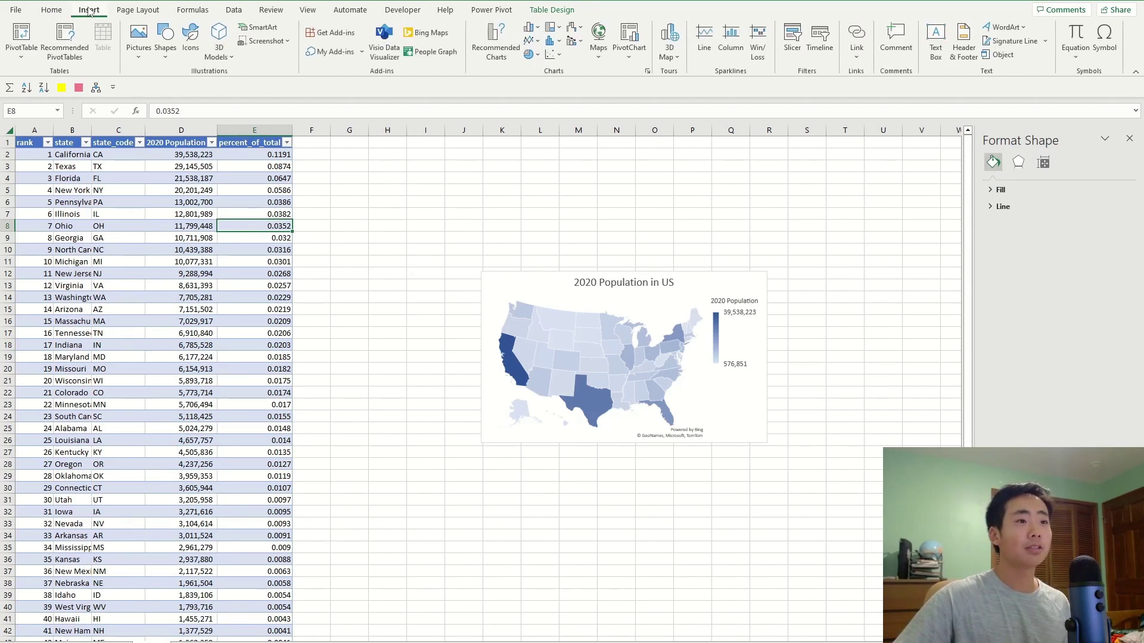
pyautogui.click(792, 42)
pyautogui.moveTo(545, 182)
pyautogui.mouseDown()
pyautogui.moveTo(532, 101)
pyautogui.moveTo(614, 231)
pyautogui.moveTo(545, 186)
pyautogui.moveTo(543, 197)
pyautogui.mouseUp()
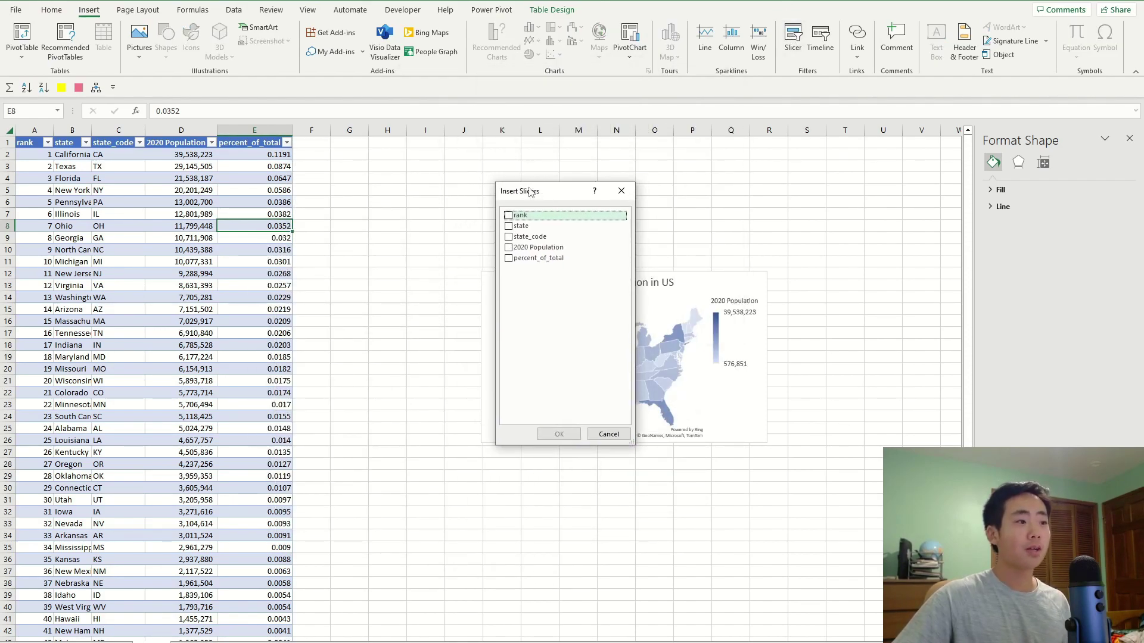
pyautogui.click(509, 226)
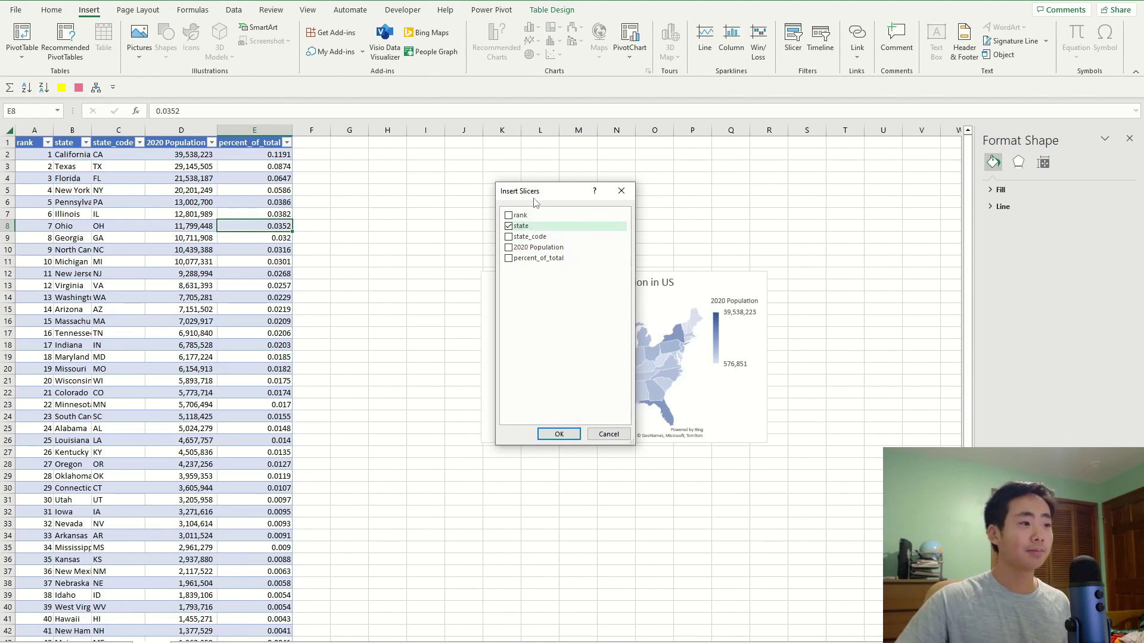
pyautogui.click(558, 434)
pyautogui.moveTo(477, 322); pyautogui.dragTo(390, 217)
# Look through the states in the slicer and filter the table to Alaska.
pyautogui.scroll(-12, 400, 284)
pyautogui.scroll(-3, 400, 284)
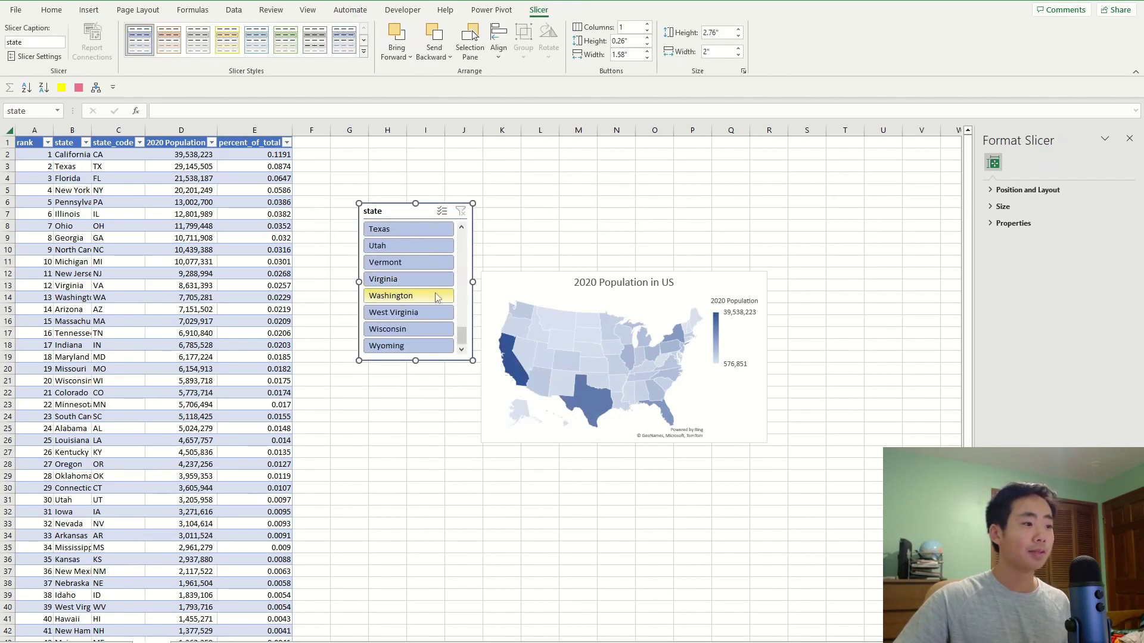
pyautogui.moveTo(461, 334); pyautogui.dragTo(462, 238)
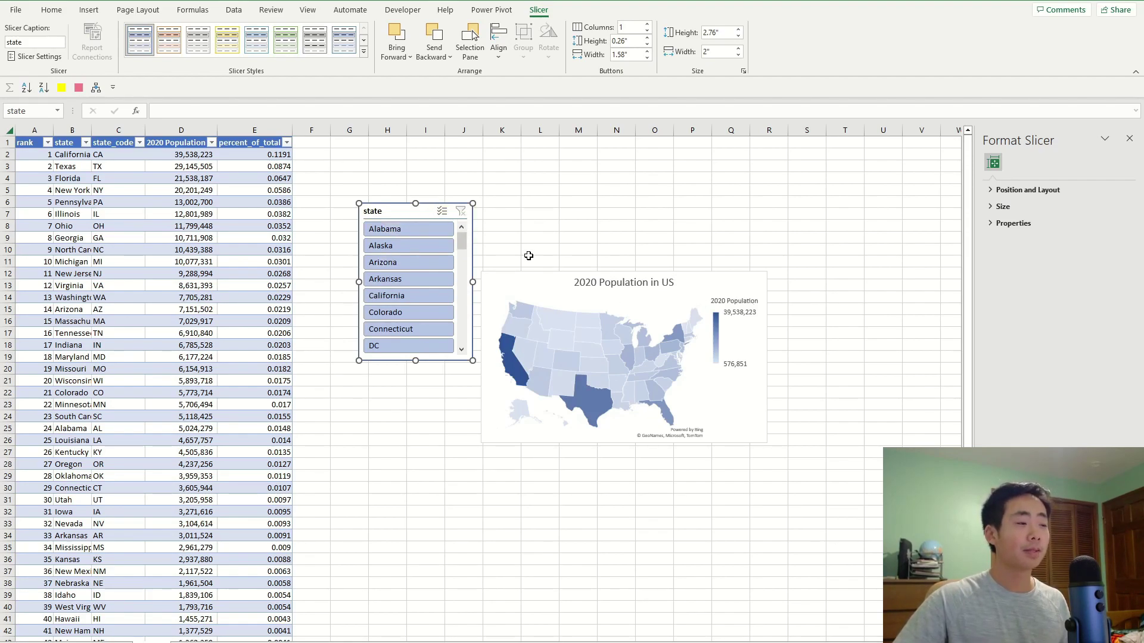
pyautogui.click(431, 247)
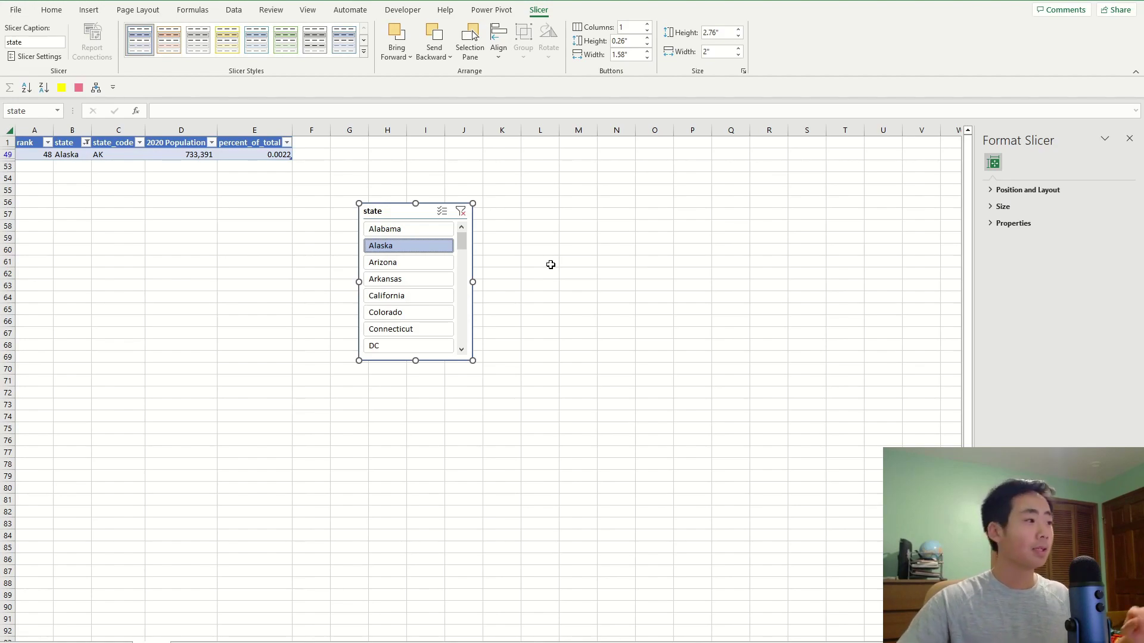
# Undo the Alaska filter and set the map chart's properties to "Don't move or size with cells".
pyautogui.hotkey('ctrl', 'z')
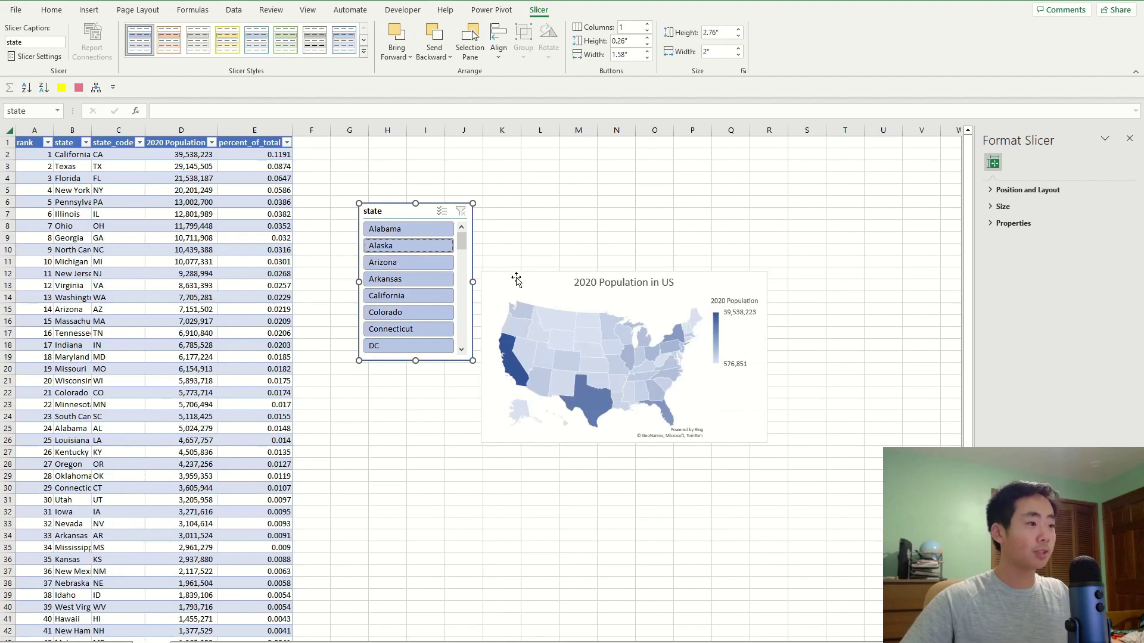
pyautogui.click(708, 282)
pyautogui.rightClick(709, 284)
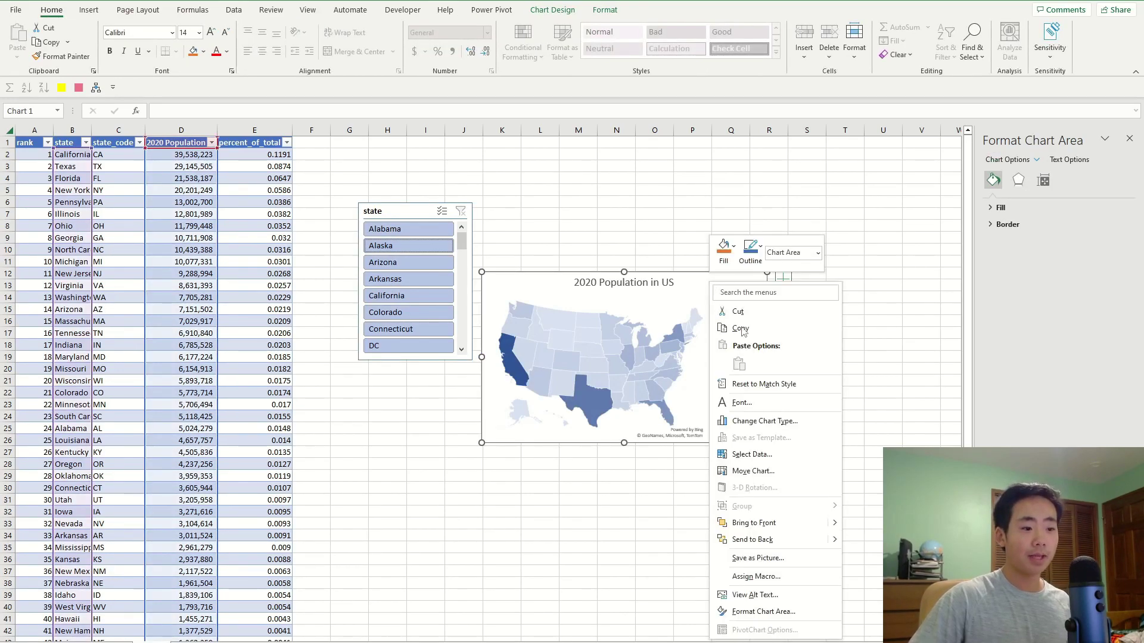
pyautogui.click(754, 619)
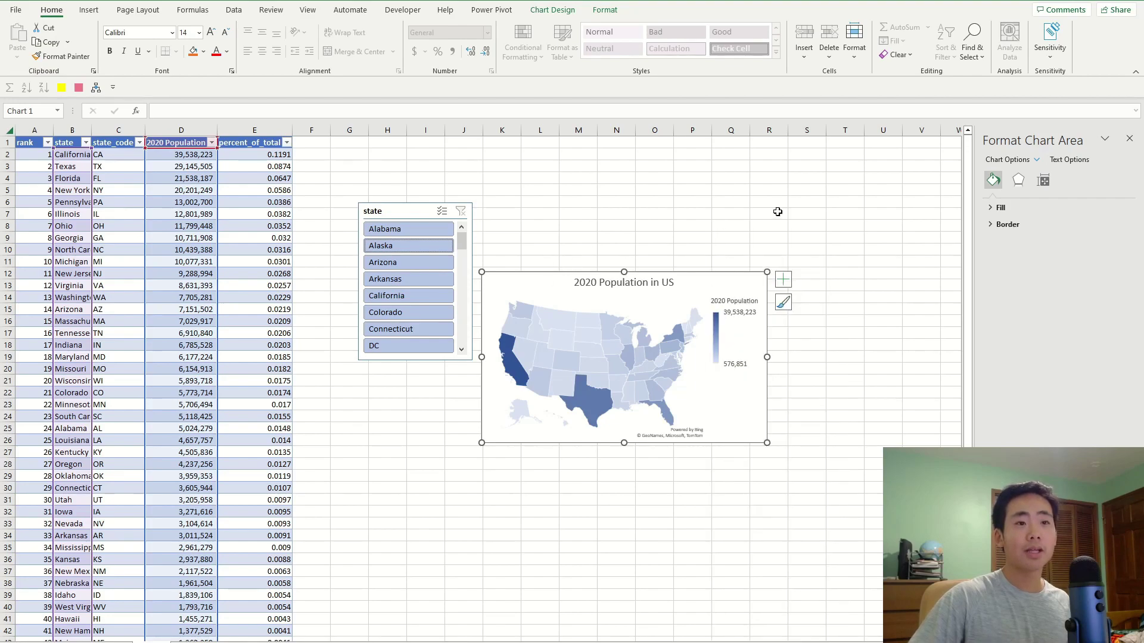
pyautogui.click(1042, 181)
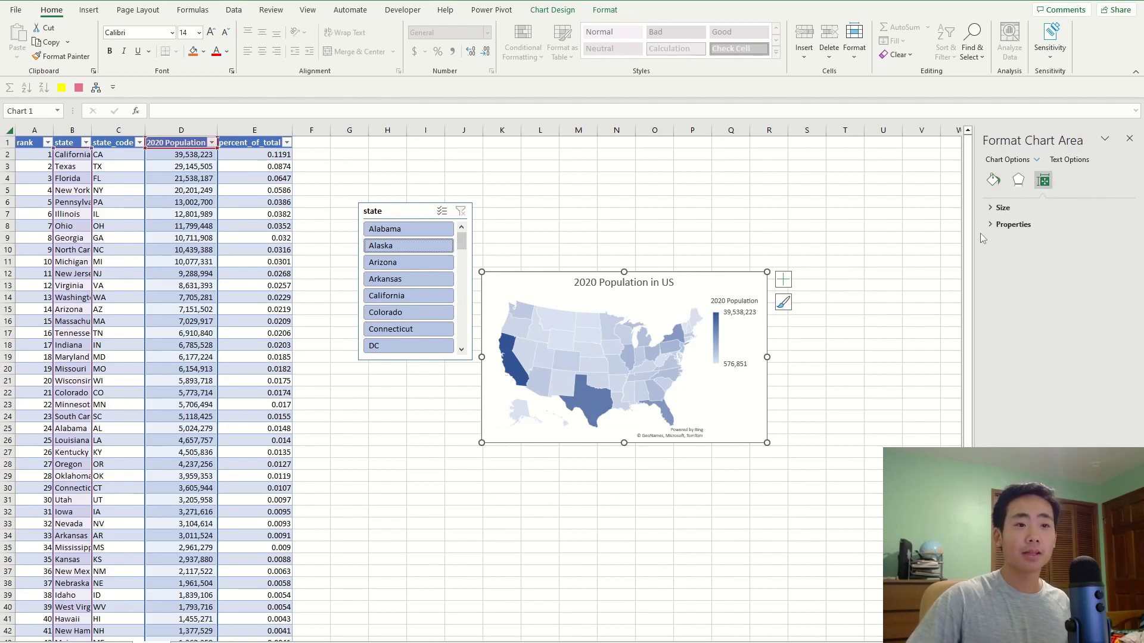
pyautogui.click(993, 227)
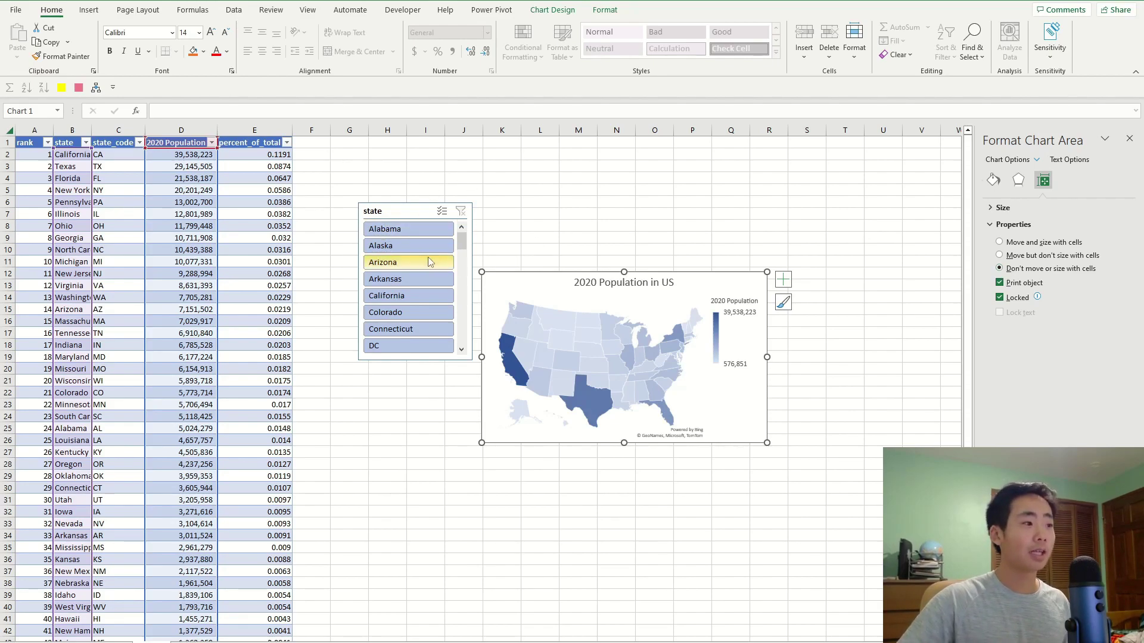
# Test the state slicer on the map chart by filtering to Alaska, Colorado and Arizona one at a time.
pyautogui.click(402, 246)
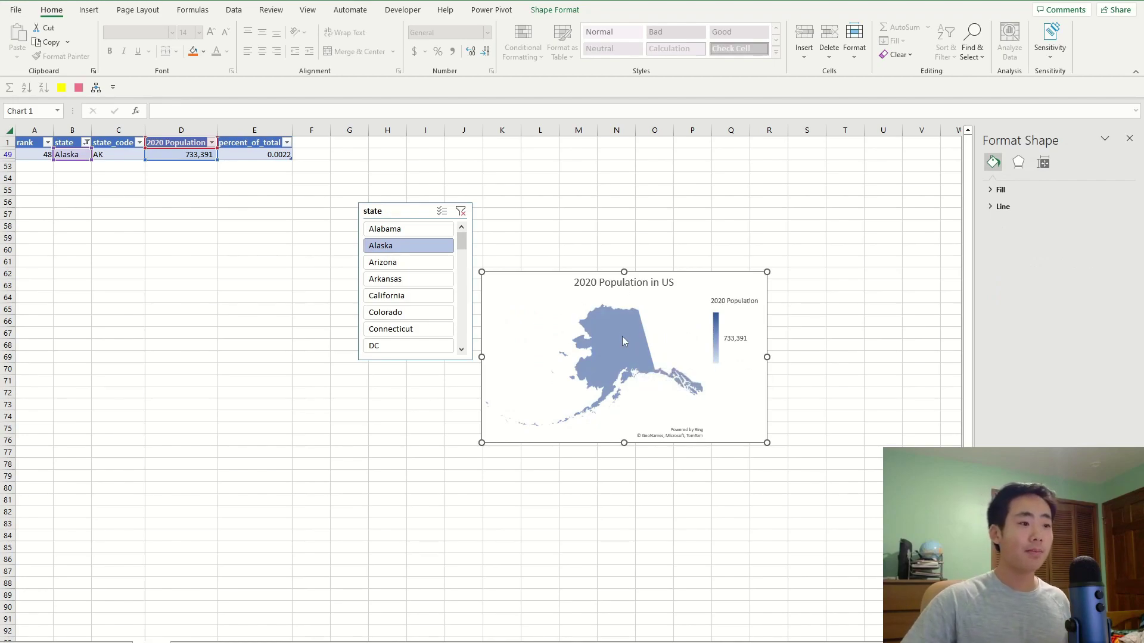
pyautogui.moveTo(634, 332)
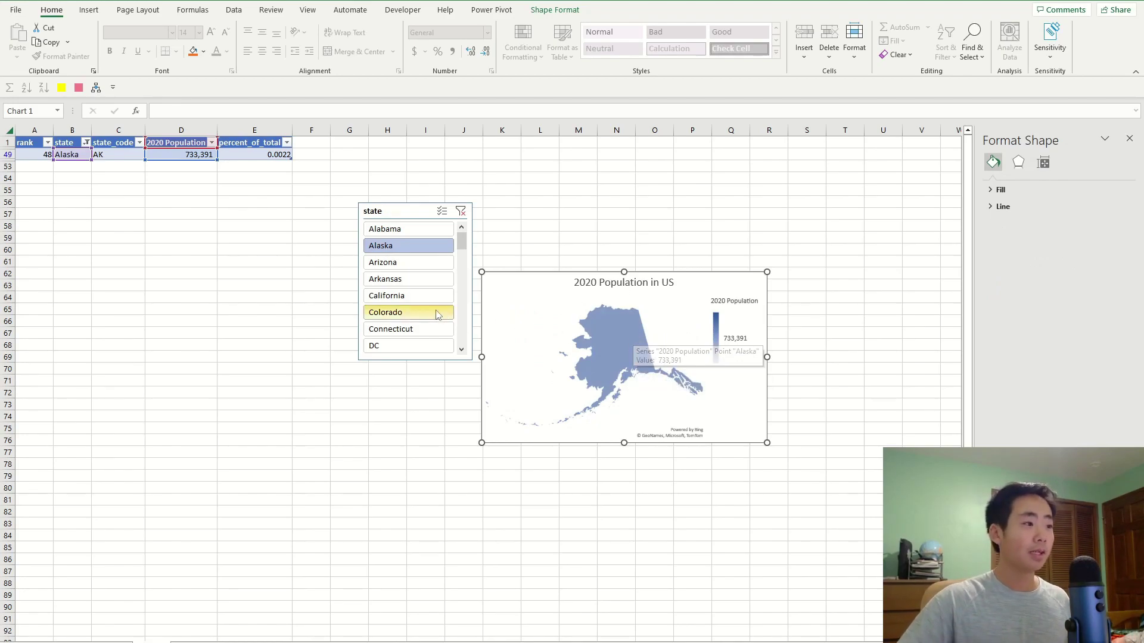
pyautogui.click(422, 313)
pyautogui.click(416, 263)
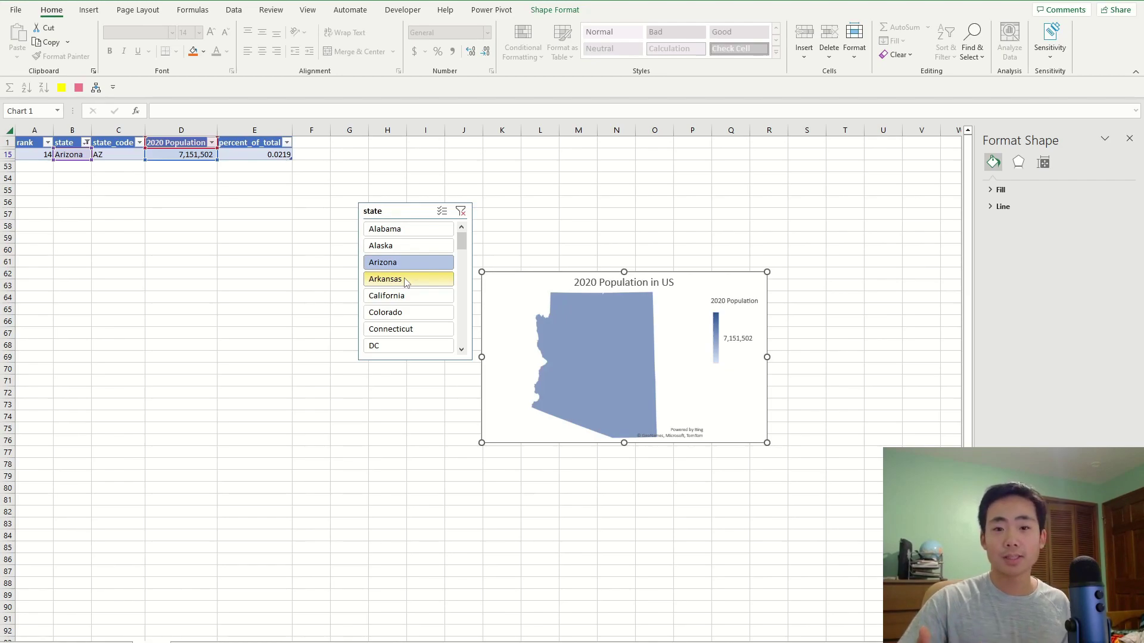
# Turn on multi-select in the state slicer and add California, Colorado, Arkansas, Alaska and Connecticut to the Arizona filter.
pyautogui.click(441, 212)
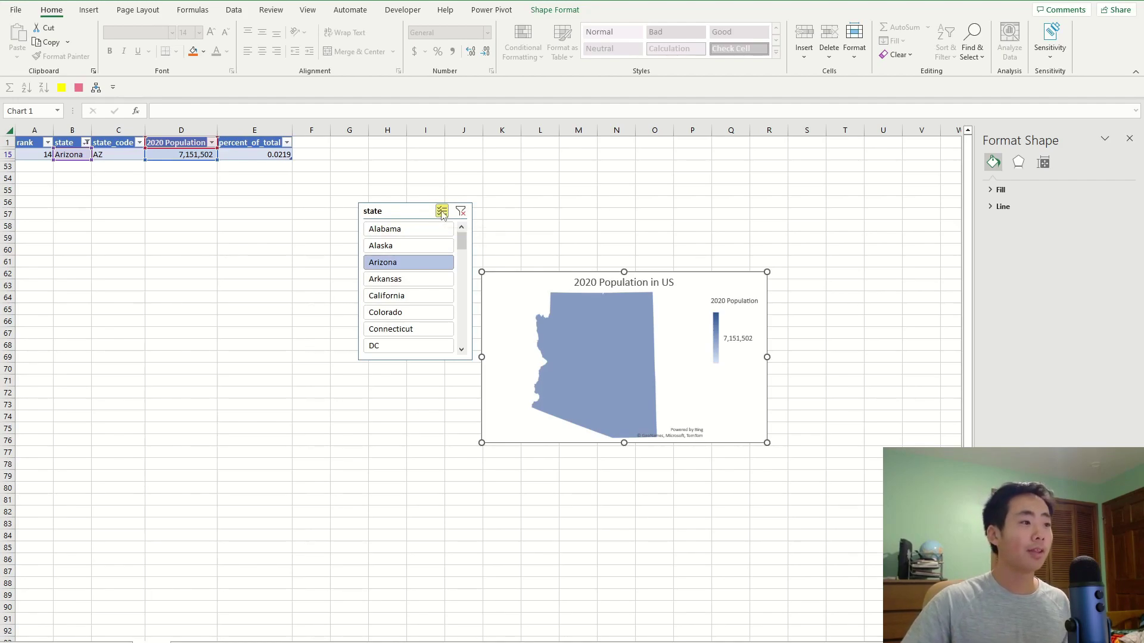
pyautogui.click(417, 295)
pyautogui.click(406, 312)
pyautogui.click(405, 281)
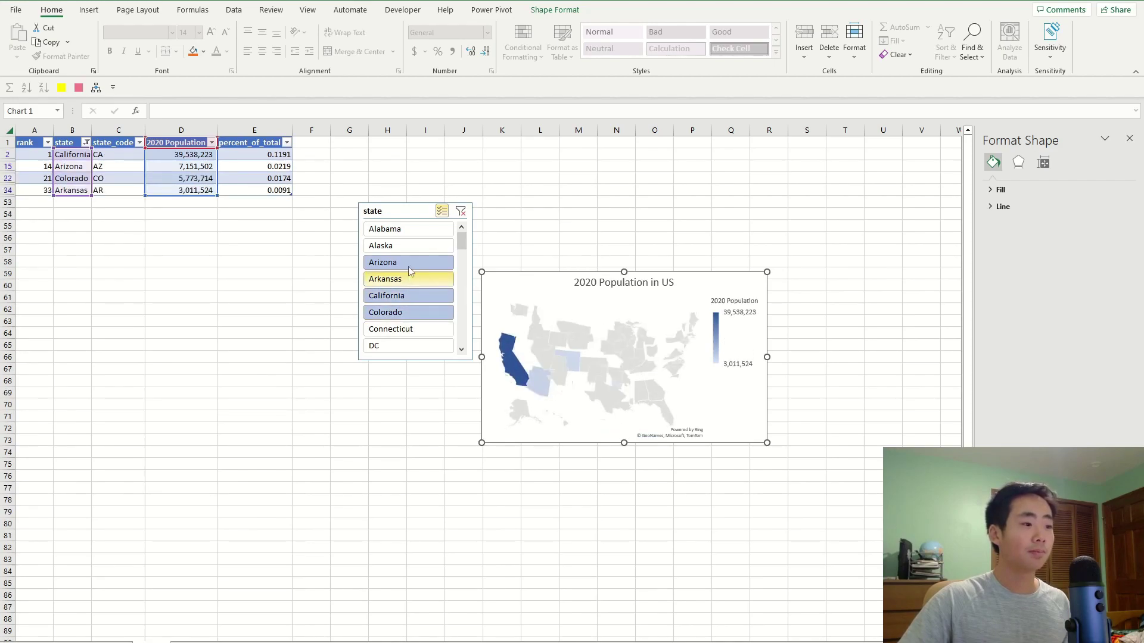
pyautogui.click(405, 247)
pyautogui.scroll(-1, 405, 262)
pyautogui.click(405, 293)
pyautogui.moveTo(464, 200); pyautogui.dragTo(463, 217)
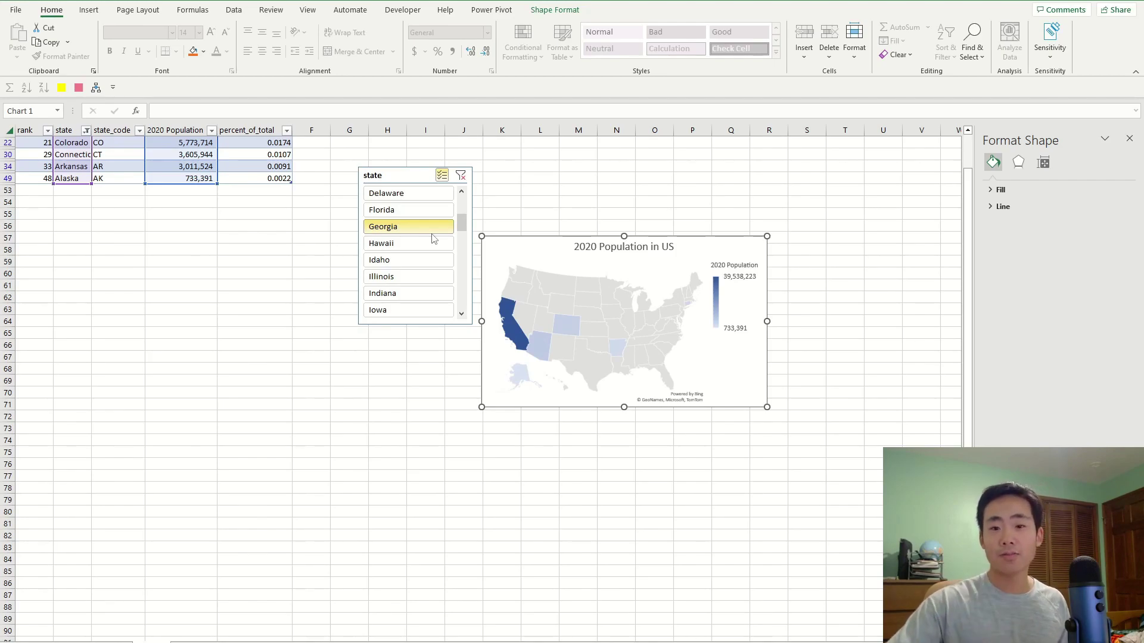
# Clear the state slicer's filter so the table and map chart include all states.
pyautogui.scroll(1, 433, 238)
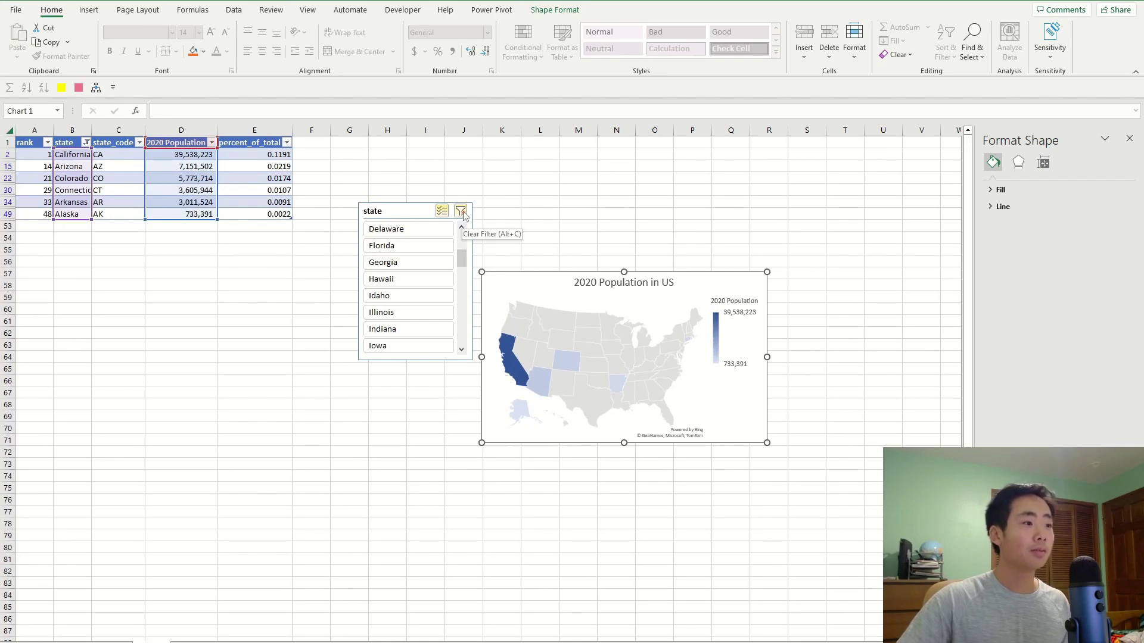
pyautogui.click(461, 211)
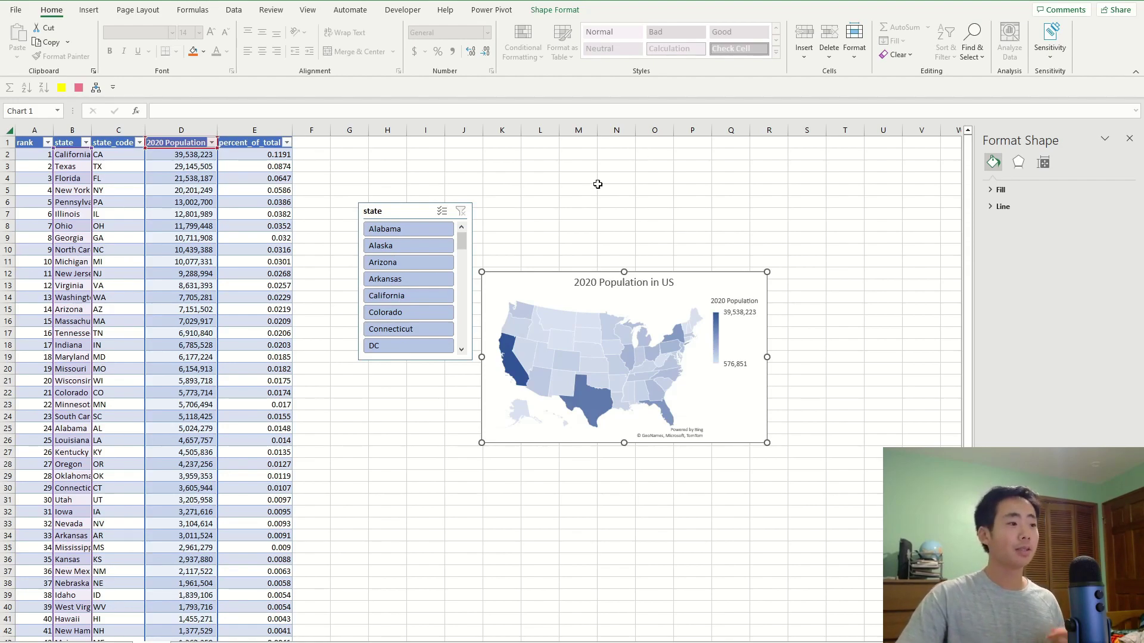
pyautogui.moveTo(462, 238); pyautogui.dragTo(466, 297)
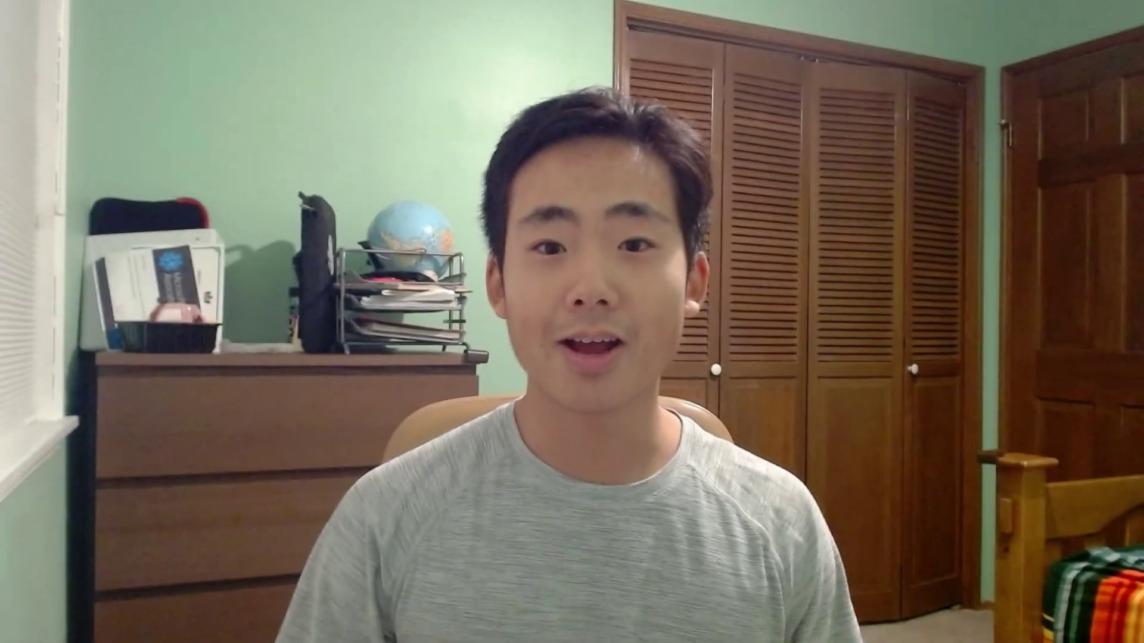